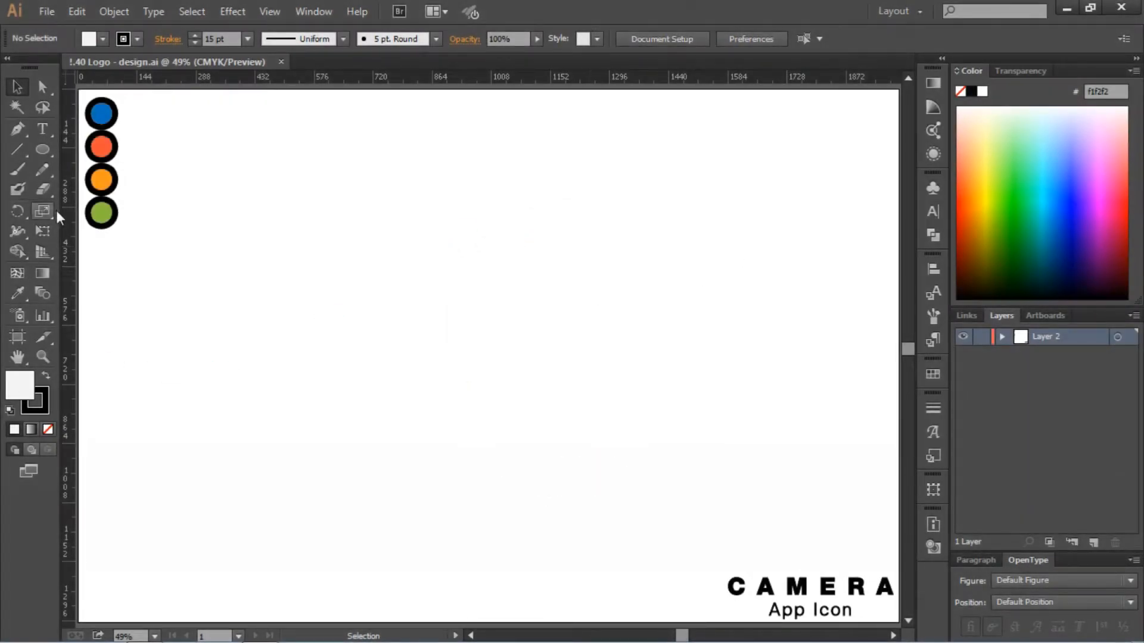
# - Create a 400 × 200 px rectangle with unlinked proportions as the camera body
pyautogui.moveTo(41, 150); pyautogui.dragTo(99, 149)
pyautogui.click(463, 281)
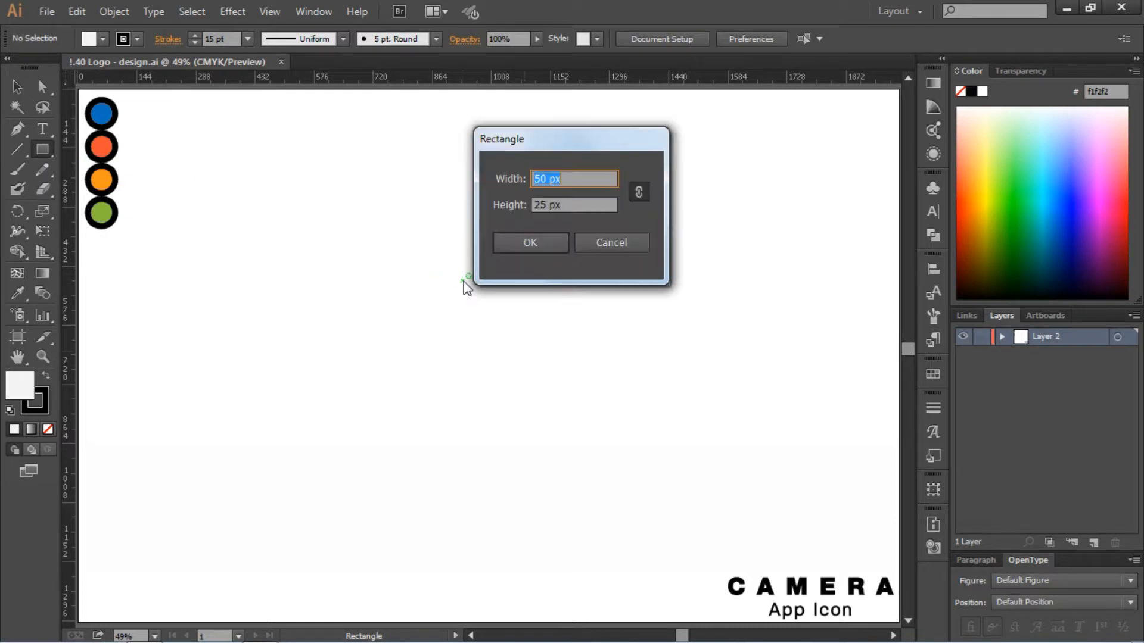
pyautogui.click(639, 192)
pyautogui.write('40')
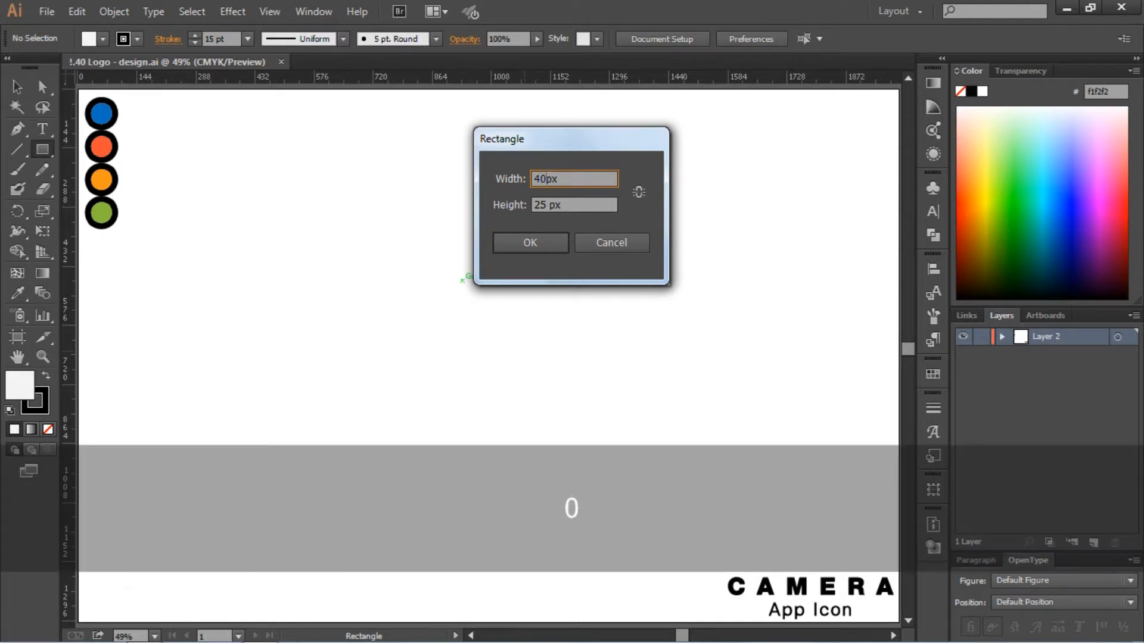
pyautogui.write('0')
pyautogui.press('Tab')
pyautogui.write('20')
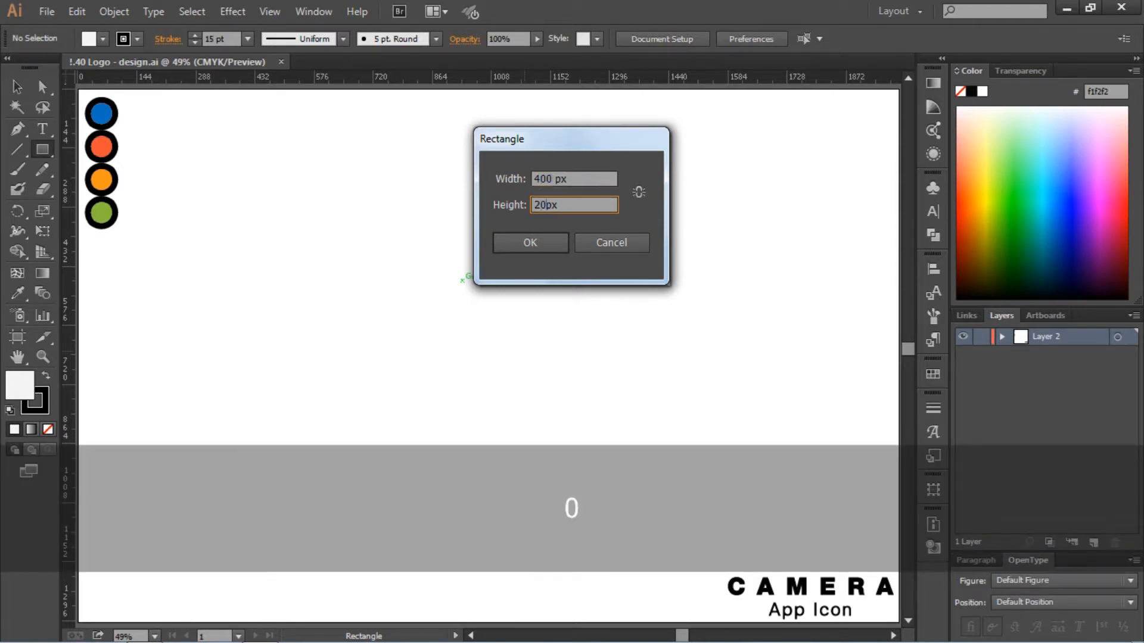
pyautogui.write('0')
pyautogui.click(647, 193)
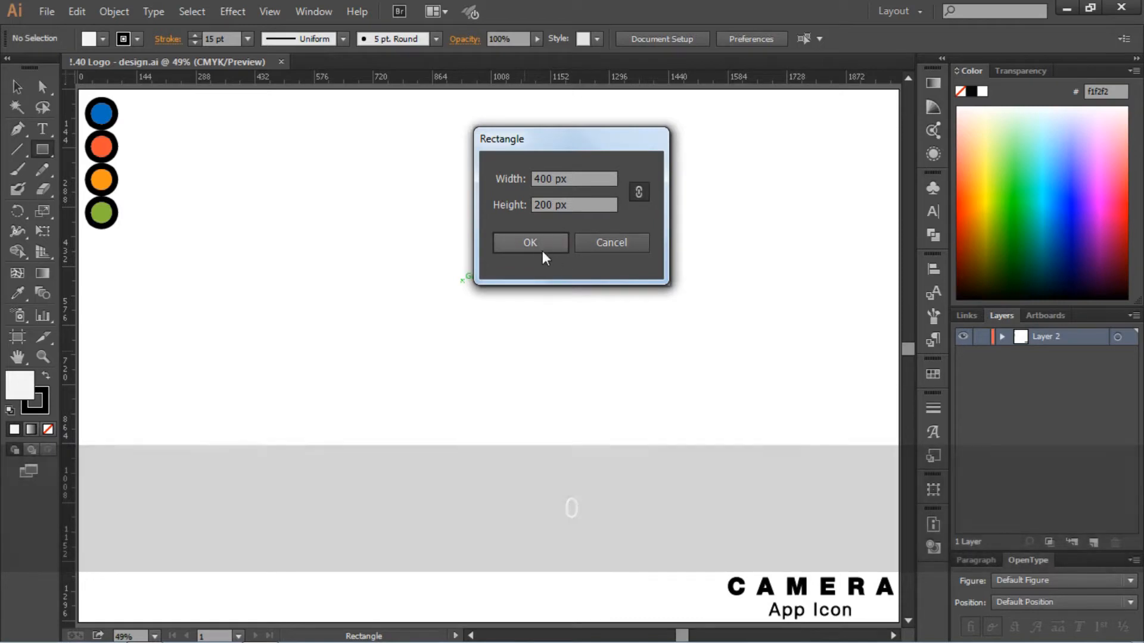
pyautogui.click(539, 241)
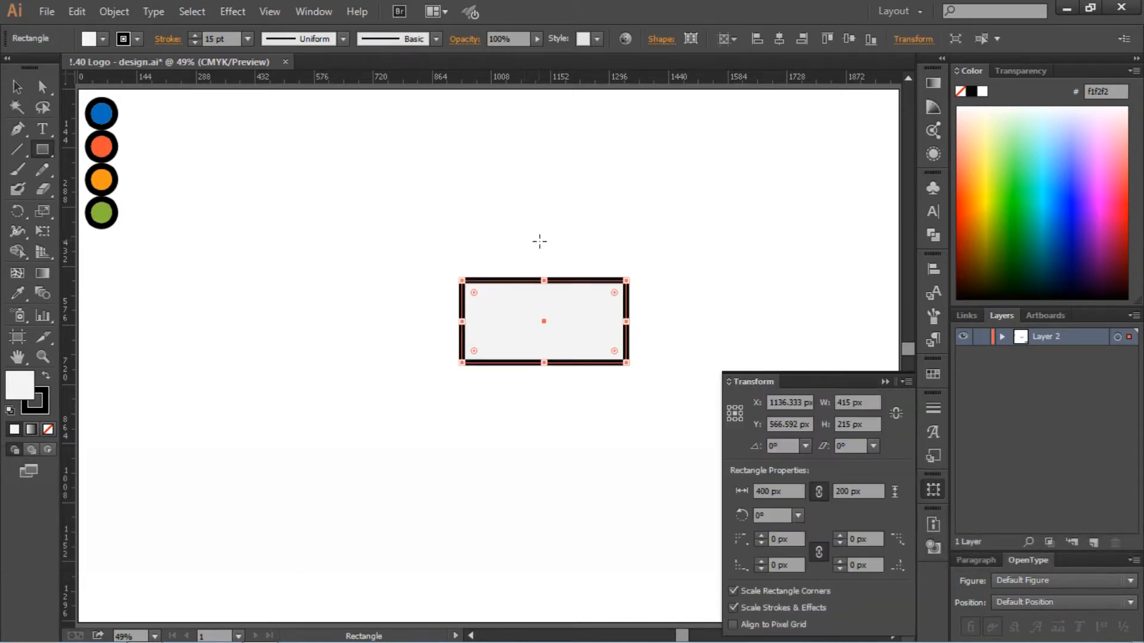
# - Center the 400 × 200 px rectangle horizontally and vertically on the artboard
pyautogui.click(885, 380)
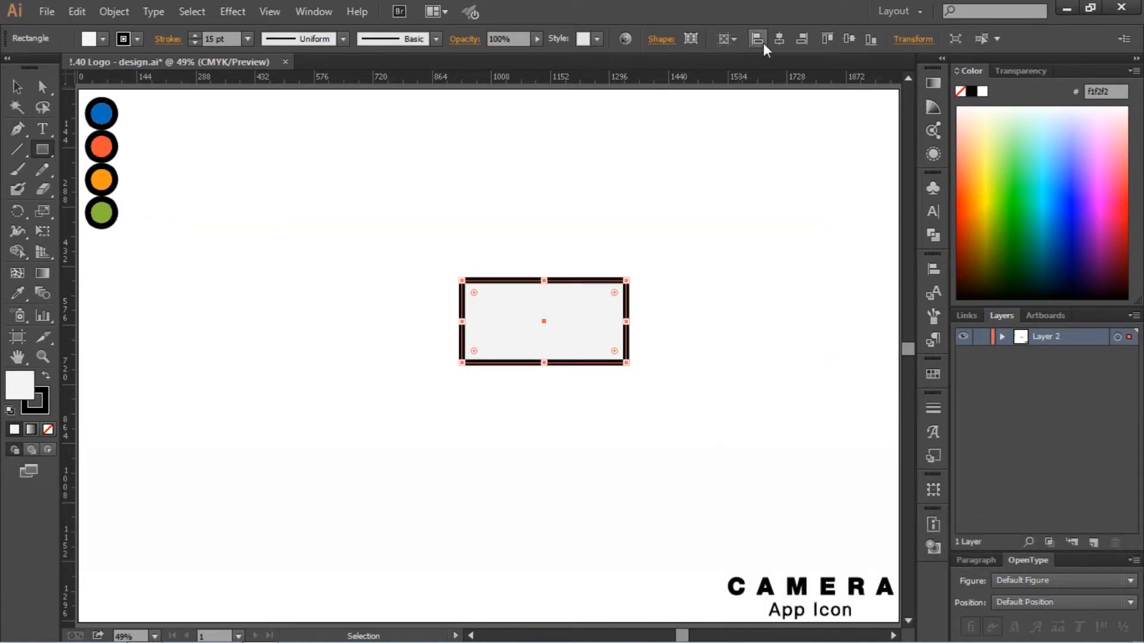
pyautogui.click(777, 43)
pyautogui.click(846, 40)
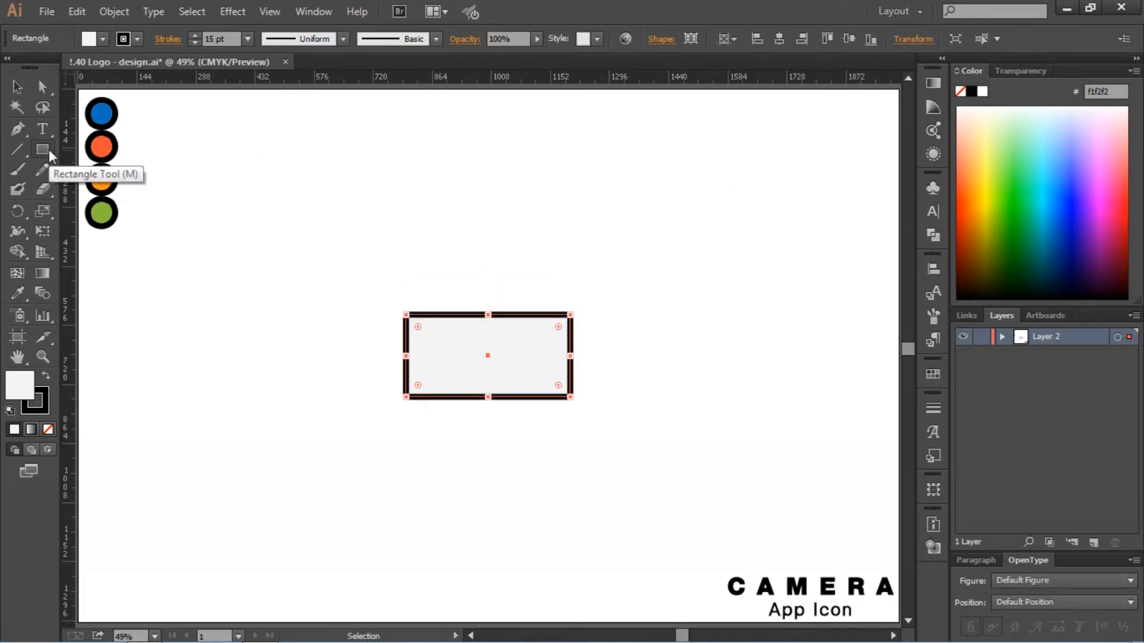
# - Create a small 50 × 25 px rectangle in the empty area above the camera body
pyautogui.click(301, 199)
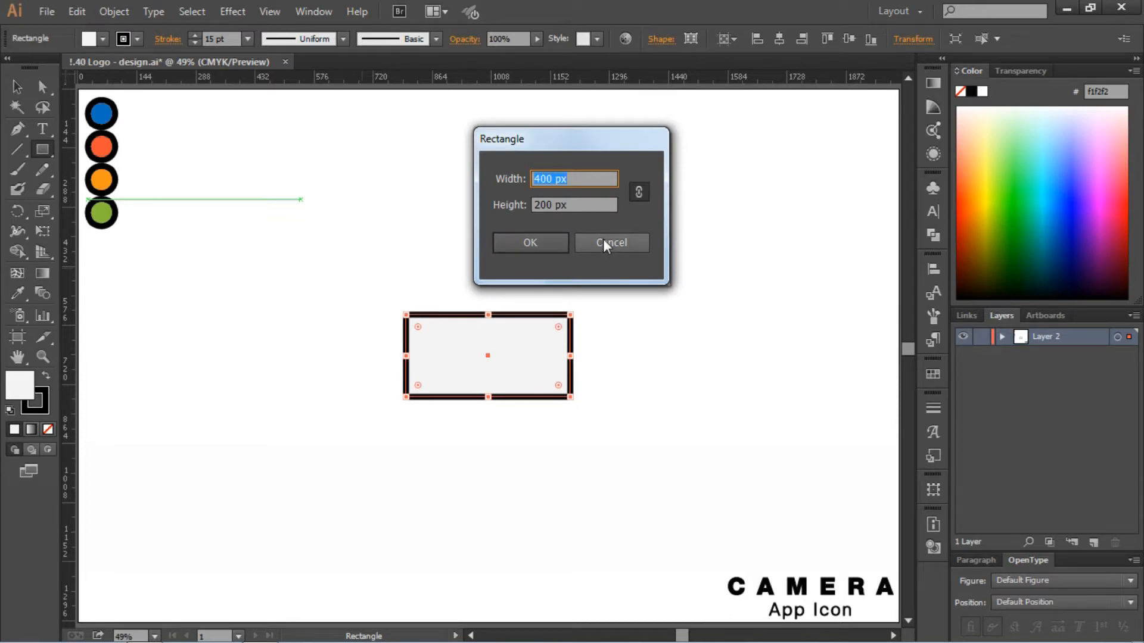
pyautogui.click(547, 204)
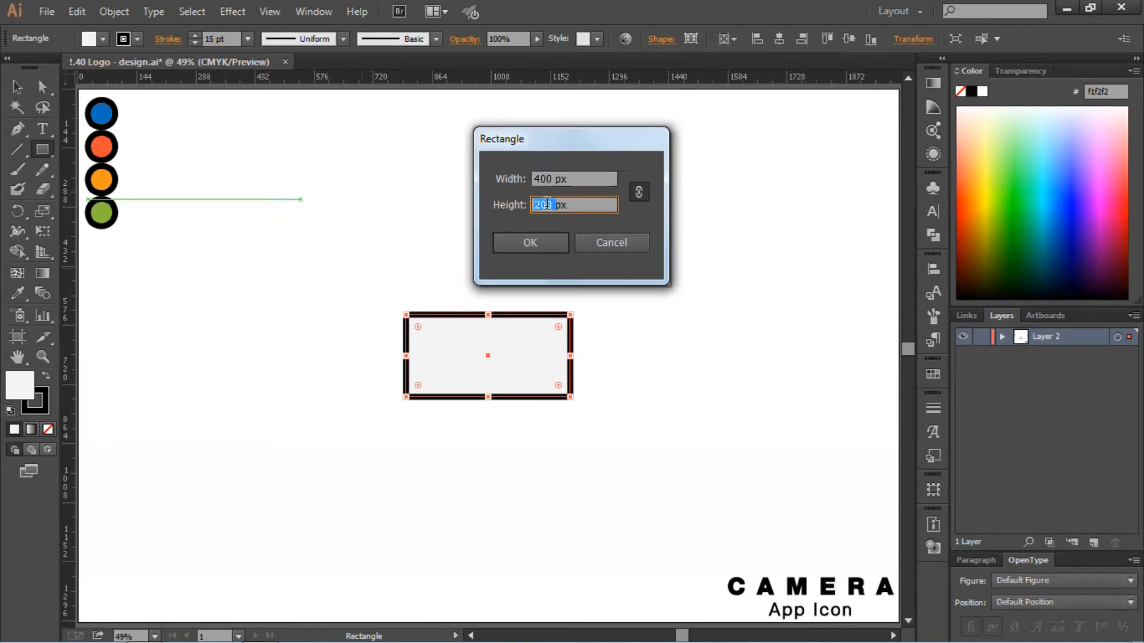
pyautogui.write('25')
pyautogui.click(543, 243)
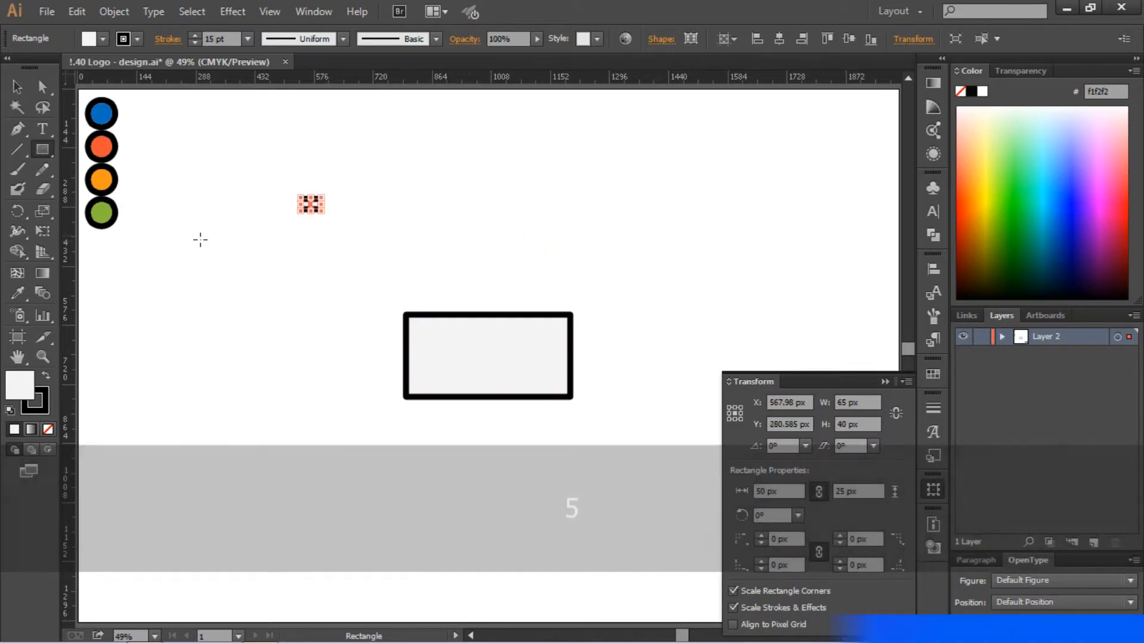
pyautogui.press('v')
pyautogui.click(311, 212)
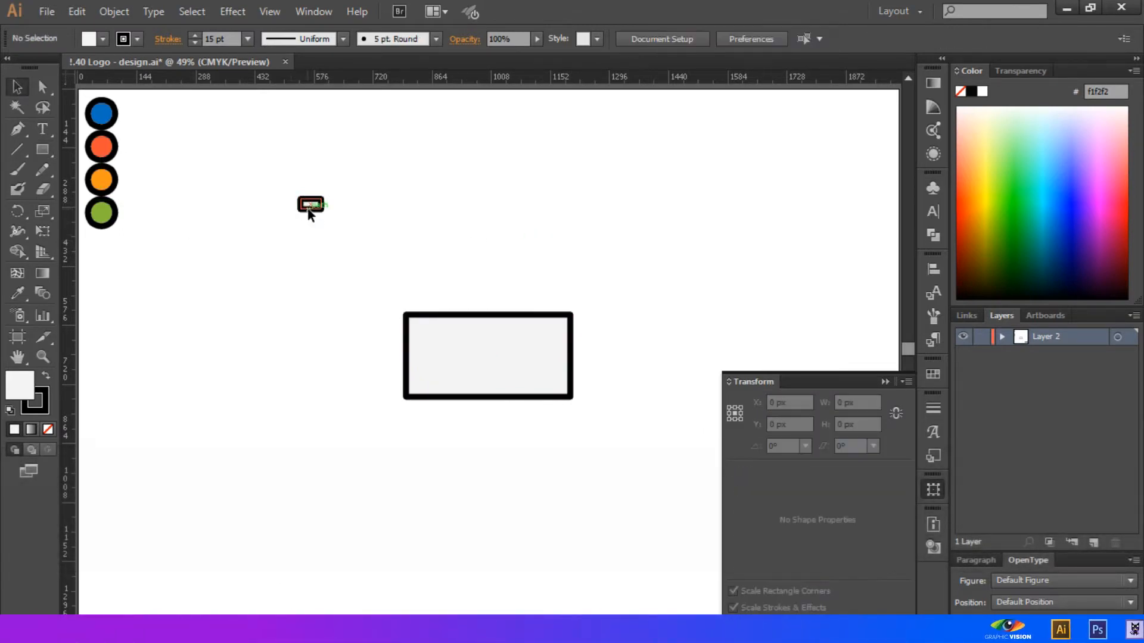
# - Move the small rectangle to the top edge of the camera body, near its left corner
pyautogui.moveTo(311, 206); pyautogui.dragTo(427, 306)
pyautogui.click(410, 310)
pyautogui.press('Delete')
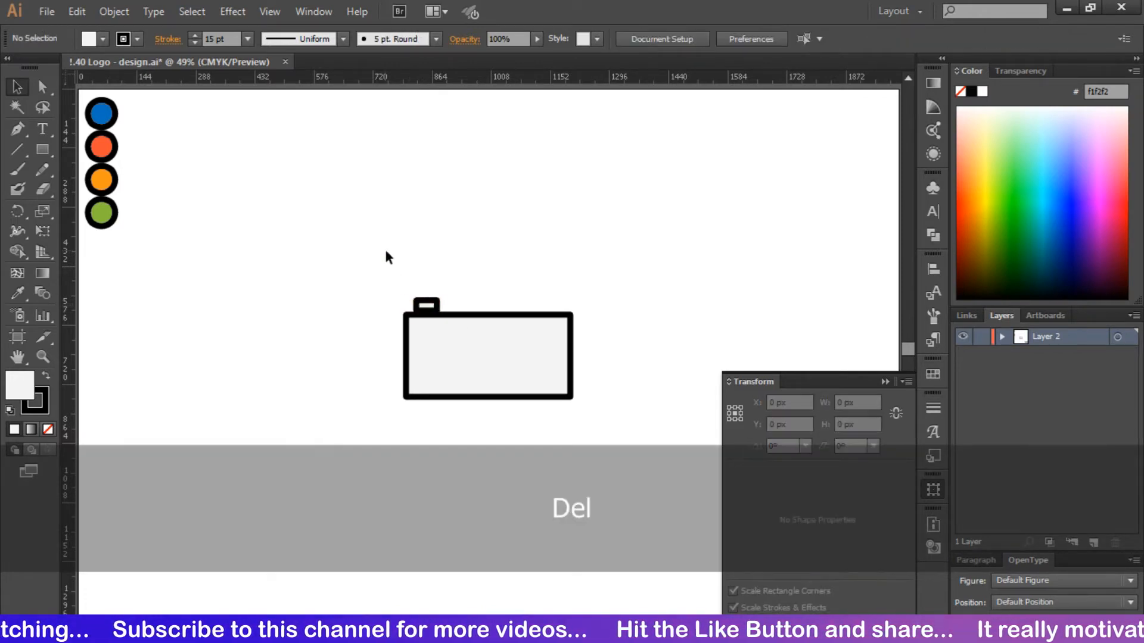
# - Adjust the small rectangle vertically so its bottom edge snaps onto the camera body's top edge
pyautogui.click(417, 300)
pyautogui.click(426, 287)
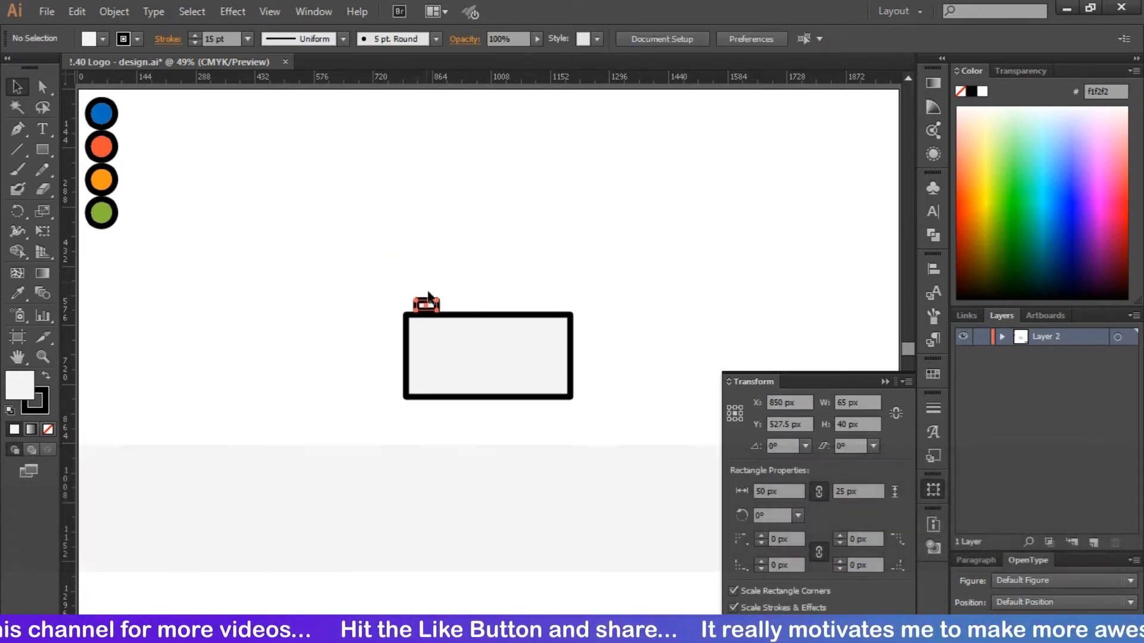
pyautogui.keyDown('shift'); pyautogui.moveTo(430, 303); pyautogui.dragTo(430, 298); pyautogui.keyUp('shift')
pyautogui.hotkey('ctrl', '=')
pyautogui.hotkey('ctrl', '=')
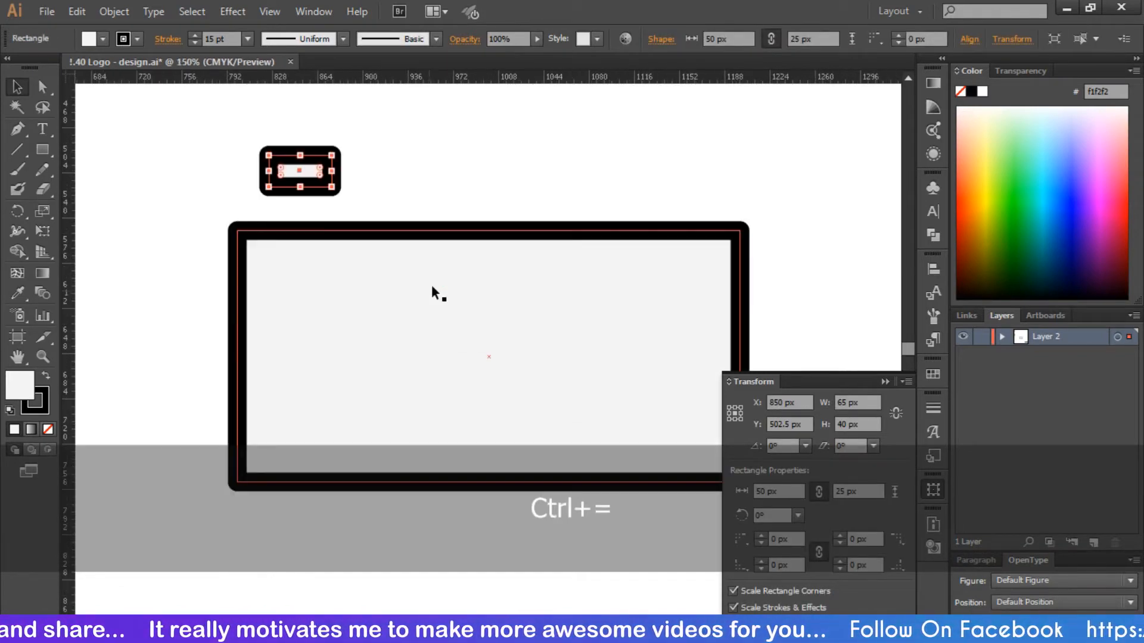
pyautogui.moveTo(324, 187); pyautogui.dragTo(320, 230)
pyautogui.click(384, 205)
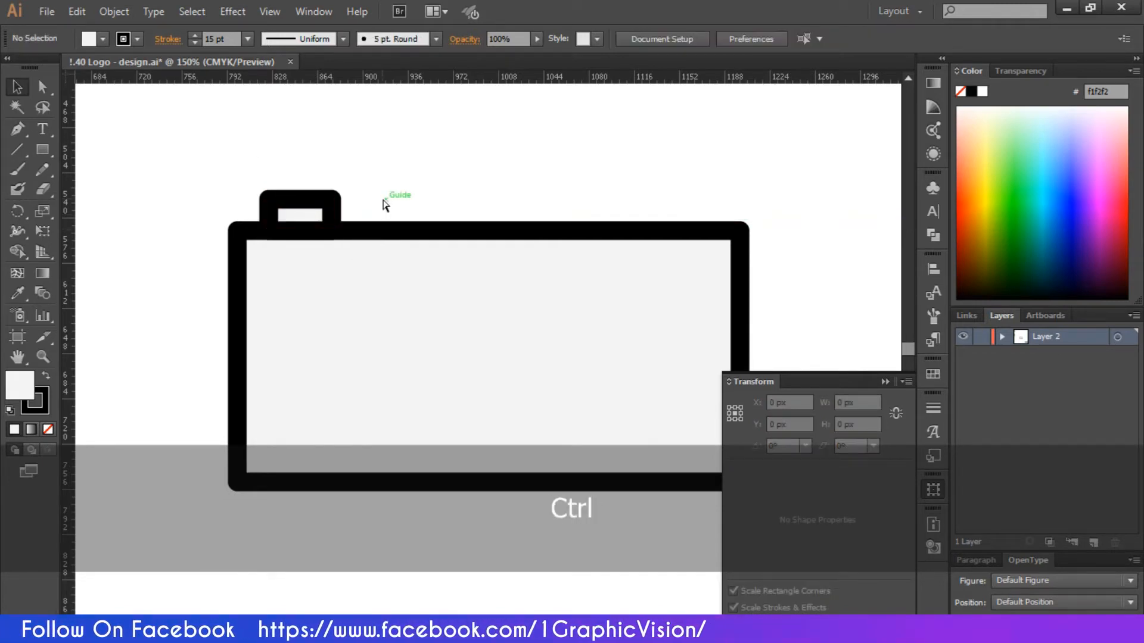
pyautogui.hotkey('ctrl', '0')
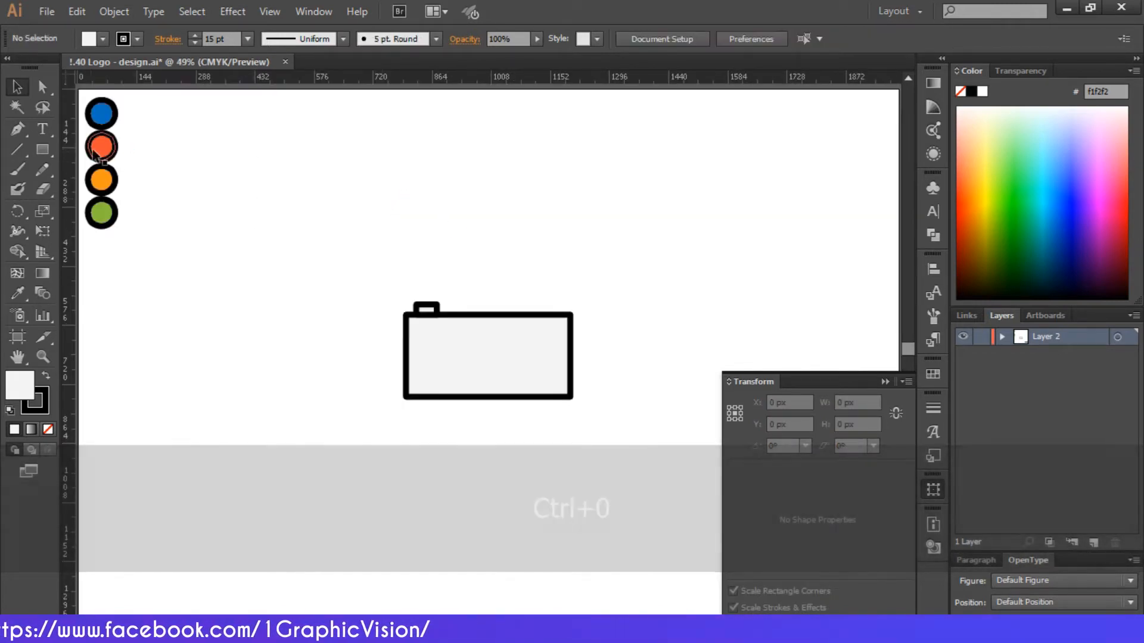
# - Create a 200 px circle with the Ellipse tool beside the camera body
pyautogui.click(43, 151)
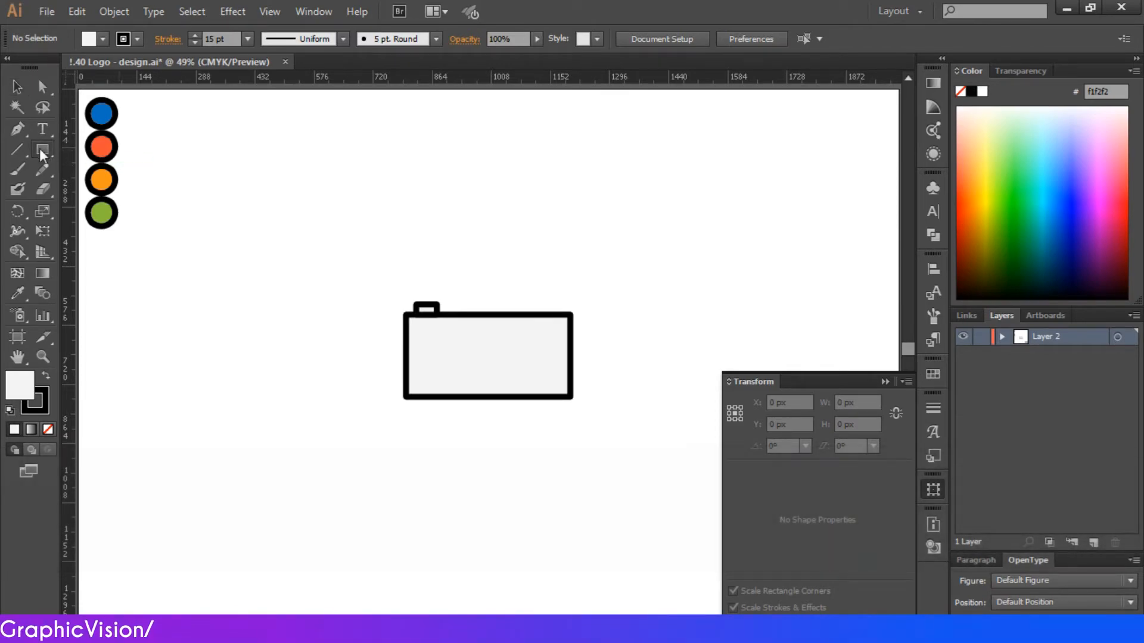
pyautogui.moveTo(41, 152); pyautogui.dragTo(84, 185)
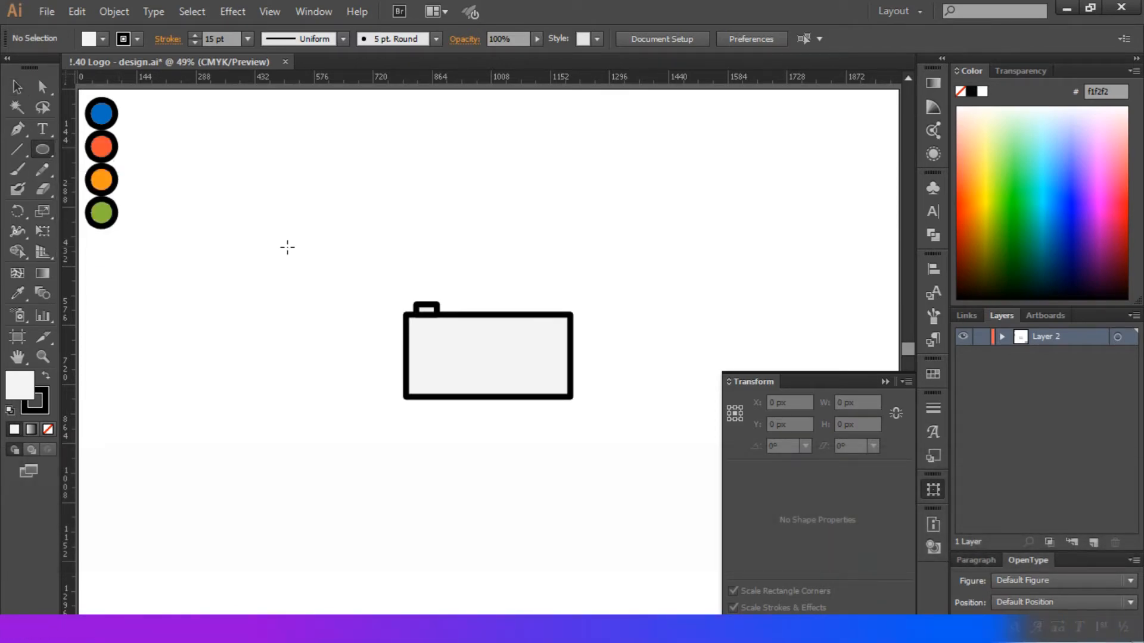
pyautogui.click(288, 247)
pyautogui.doubleClick(546, 203)
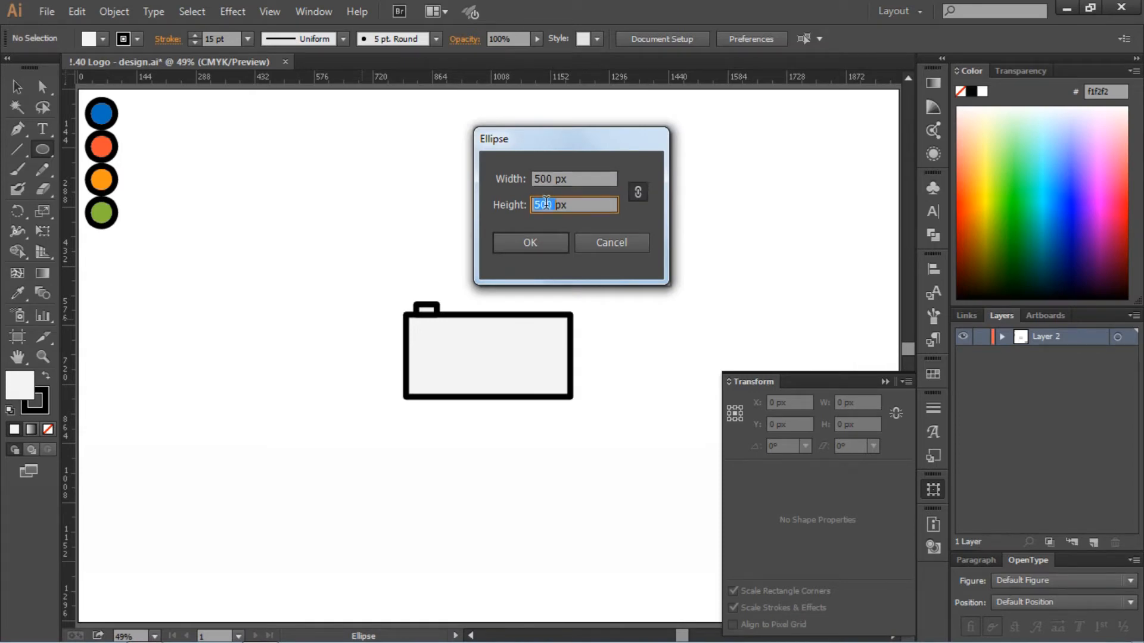
pyautogui.write('2')
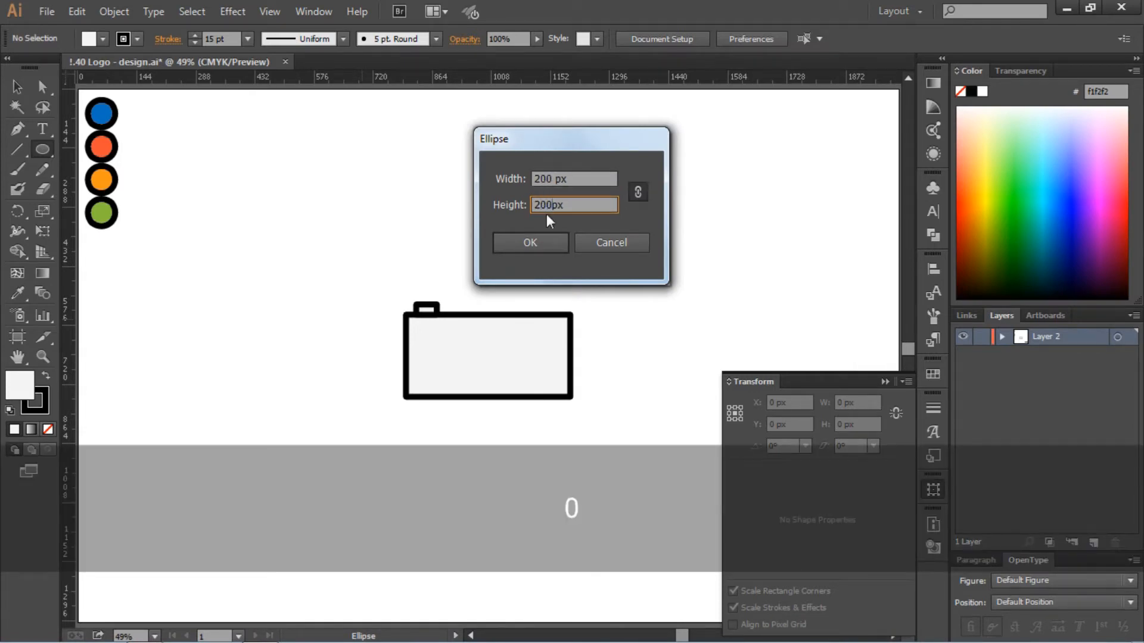
pyautogui.click(546, 237)
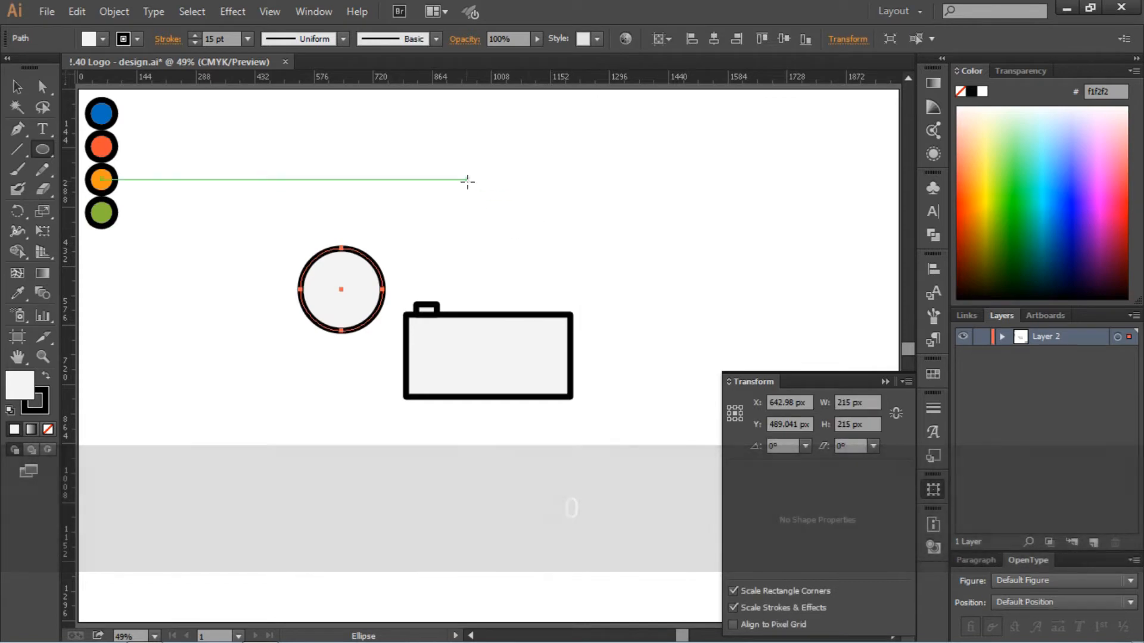
# - Create two more circles above the camera body, one 150 px and one 100 px in diameter
pyautogui.click(467, 181)
pyautogui.write('150')
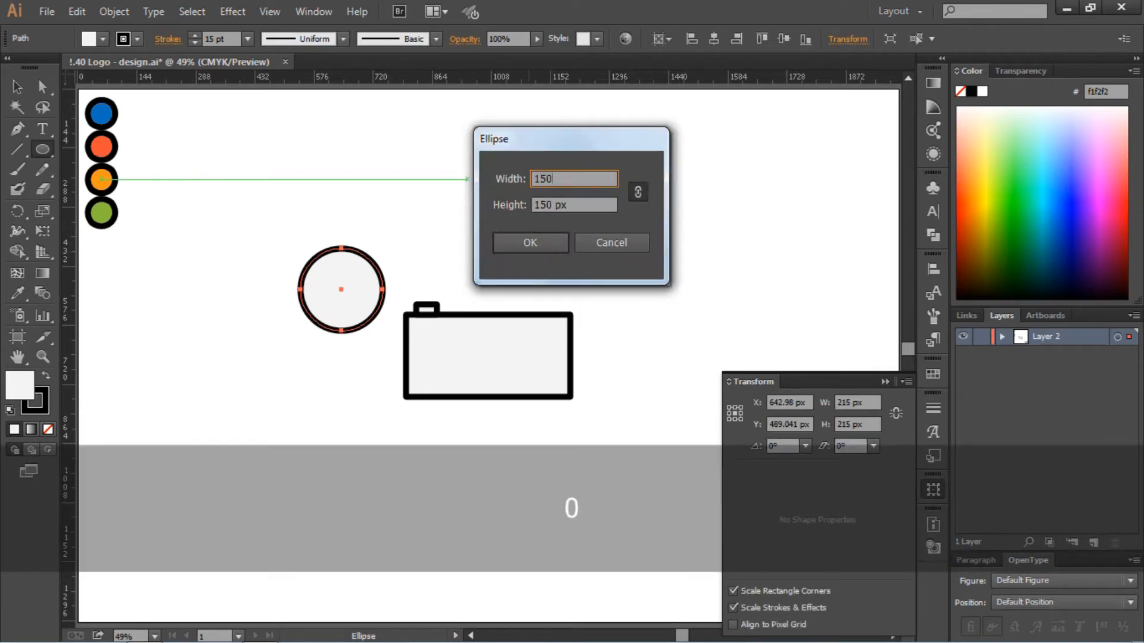
pyautogui.click(525, 234)
pyautogui.click(599, 212)
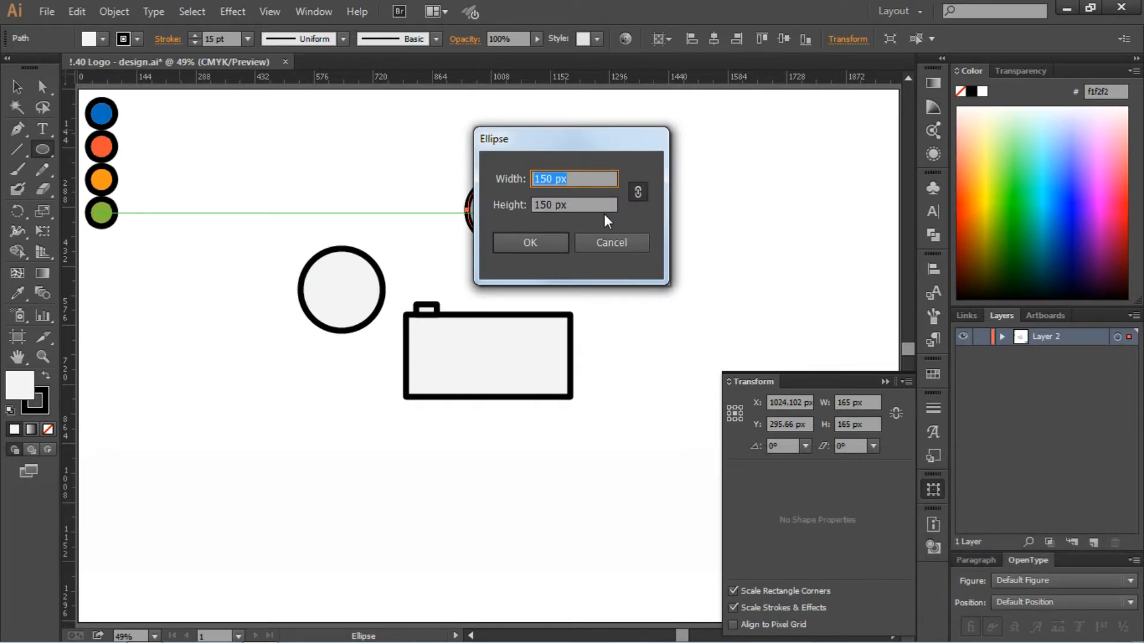
pyautogui.write('100')
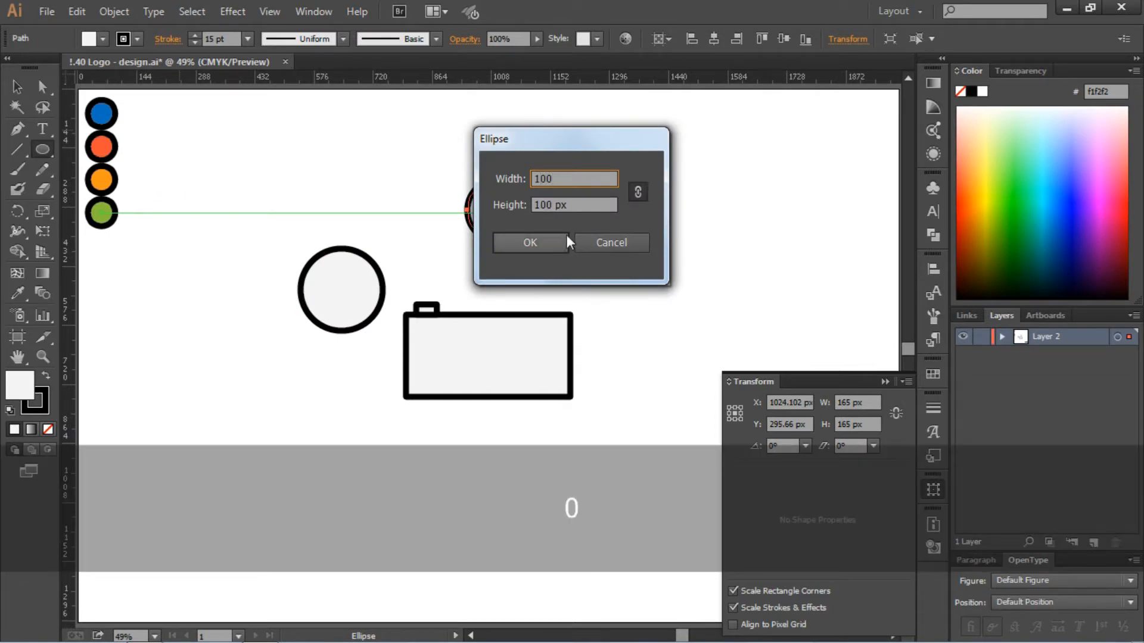
pyautogui.click(534, 242)
# - Center the three circles horizontally and vertically so they form concentric lens rings on the camera body
pyautogui.click(16, 87)
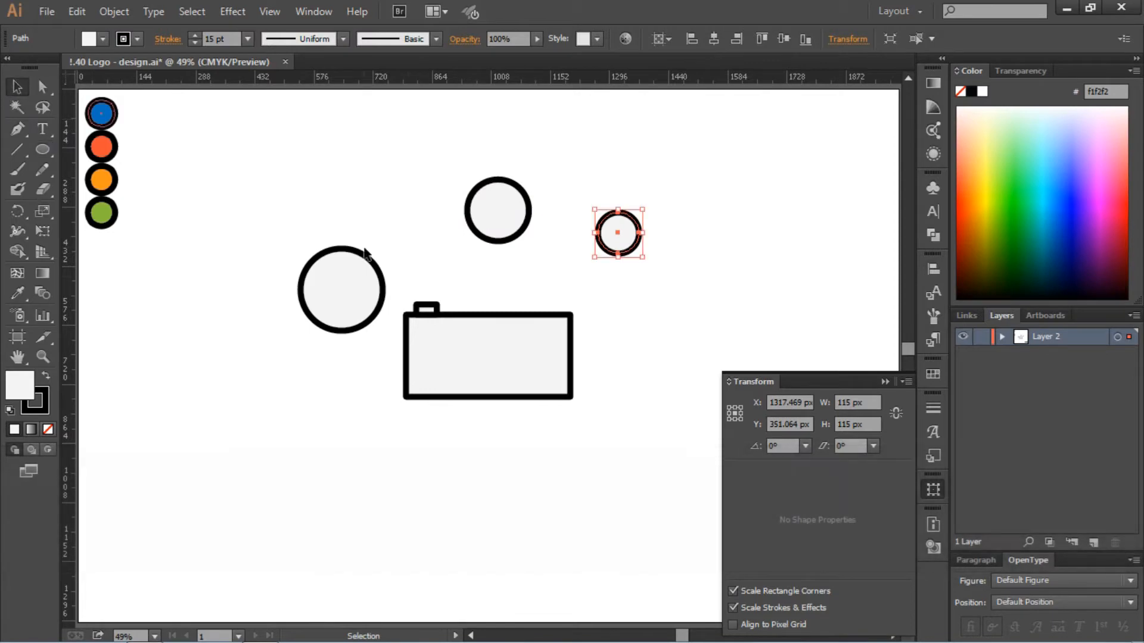
pyautogui.click(382, 281)
pyautogui.keyDown('shift'); pyautogui.click(468, 213); pyautogui.keyUp('shift')
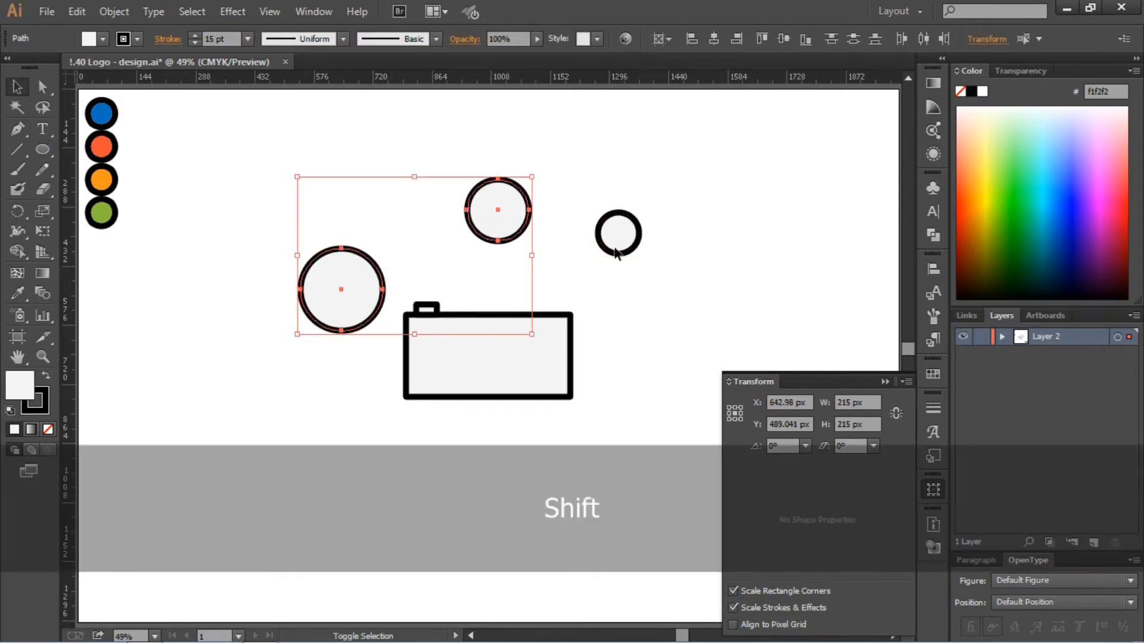
pyautogui.keyDown('shift'); pyautogui.click(619, 231); pyautogui.keyUp('shift')
pyautogui.click(710, 40)
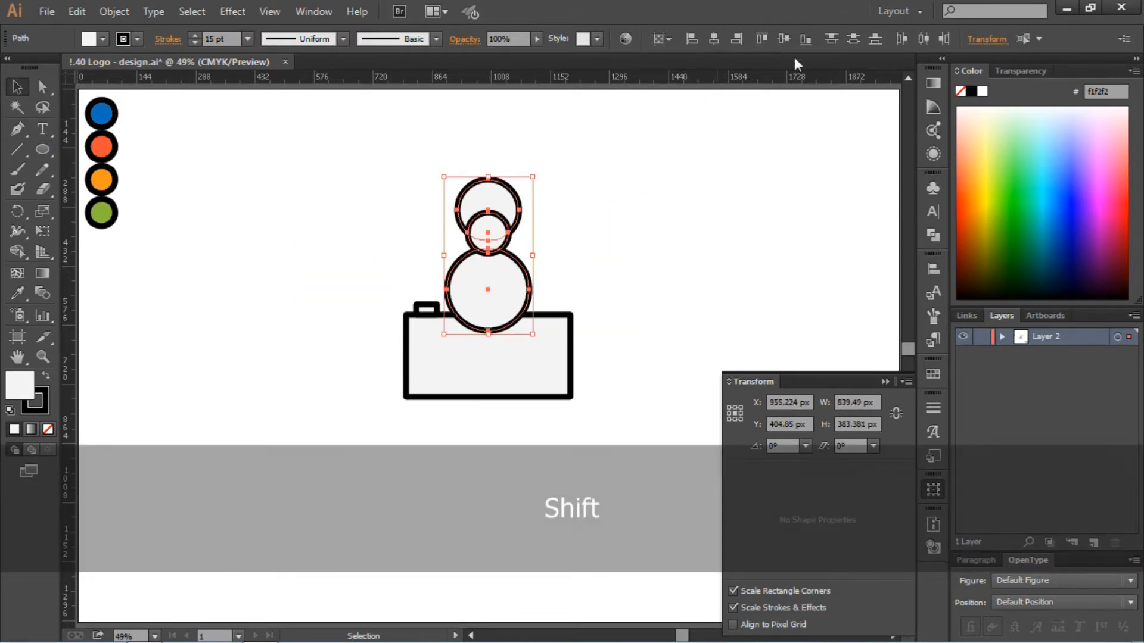
pyautogui.click(784, 38)
pyautogui.click(678, 182)
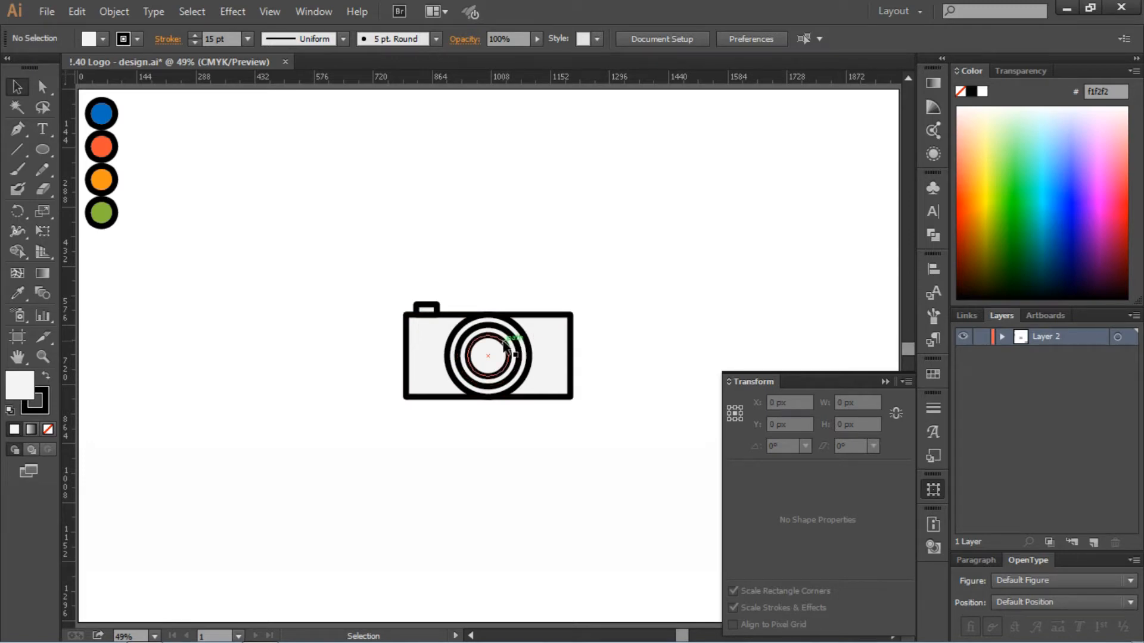
# - Create a 50 px circle and place it inside the camera body's upper-right corner
pyautogui.press('l')
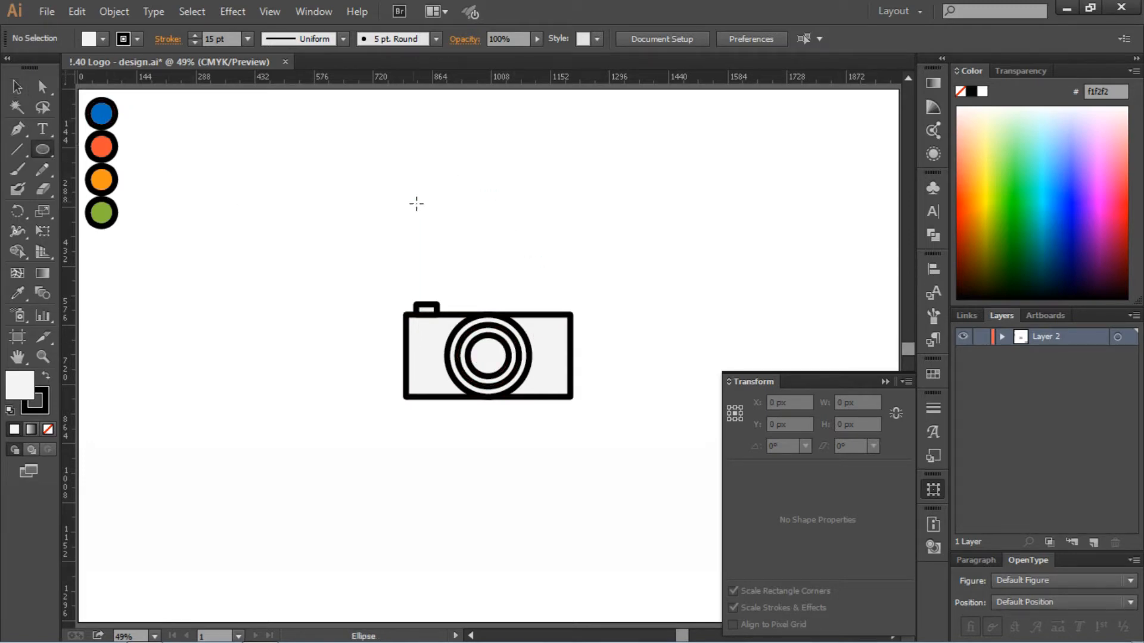
pyautogui.click(417, 204)
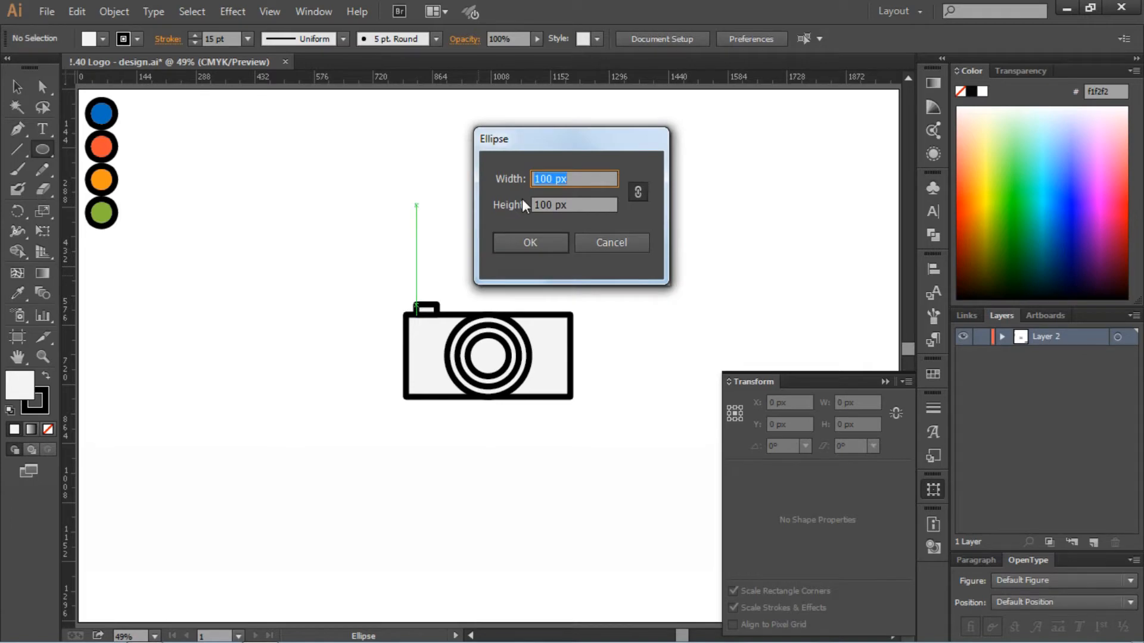
pyautogui.write('65')
pyautogui.click(532, 241)
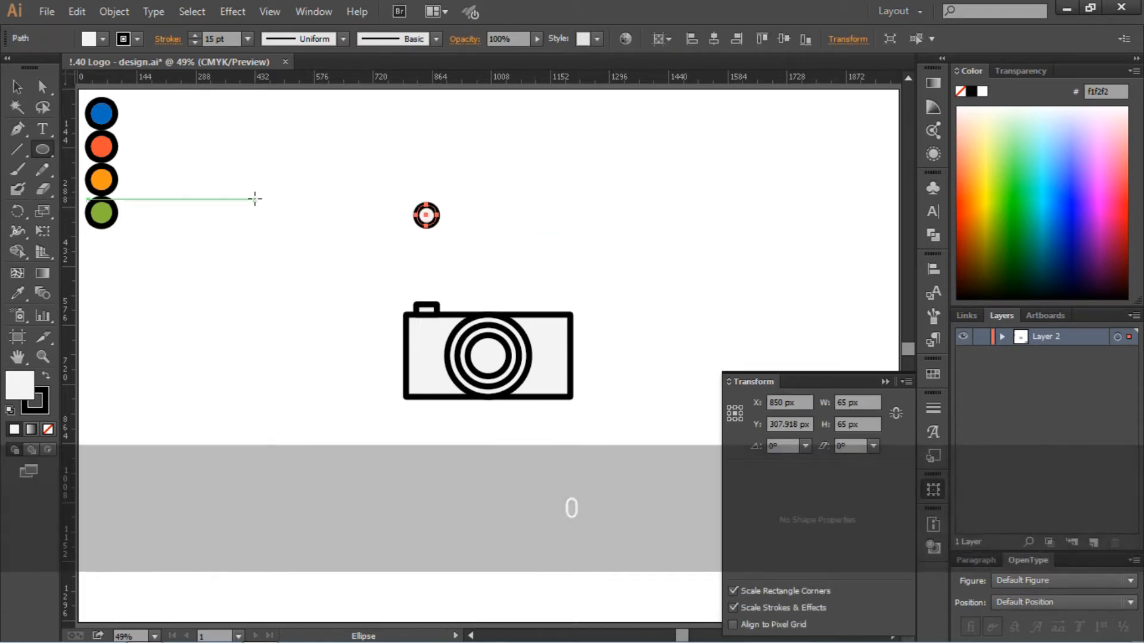
pyautogui.press('v')
pyautogui.click(282, 150)
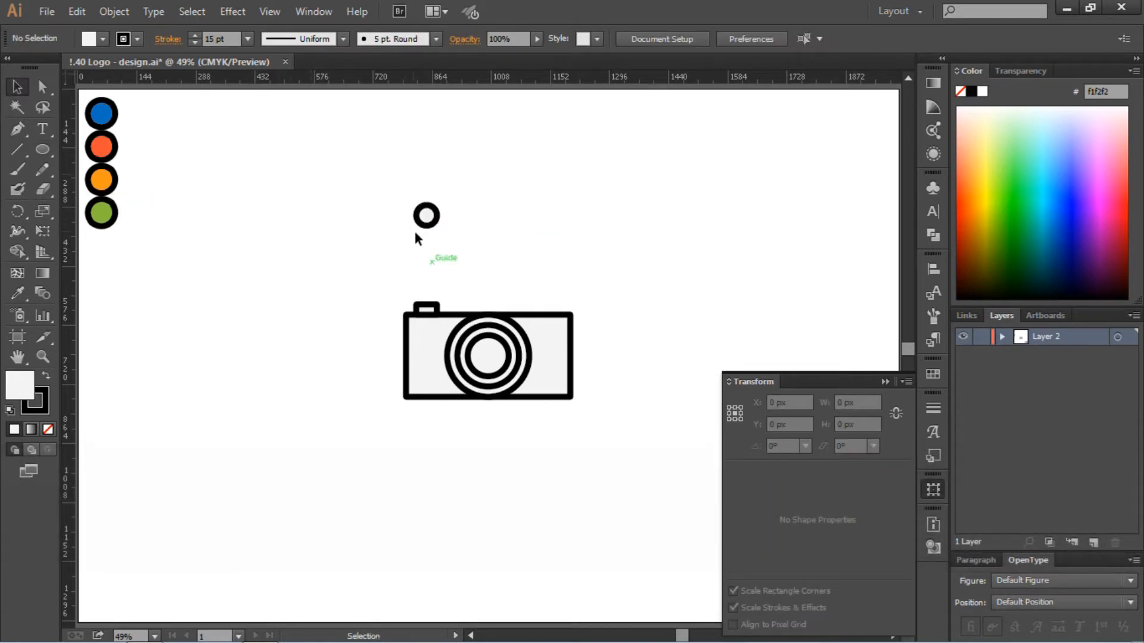
pyautogui.moveTo(438, 224); pyautogui.dragTo(553, 333)
pyautogui.click(578, 280)
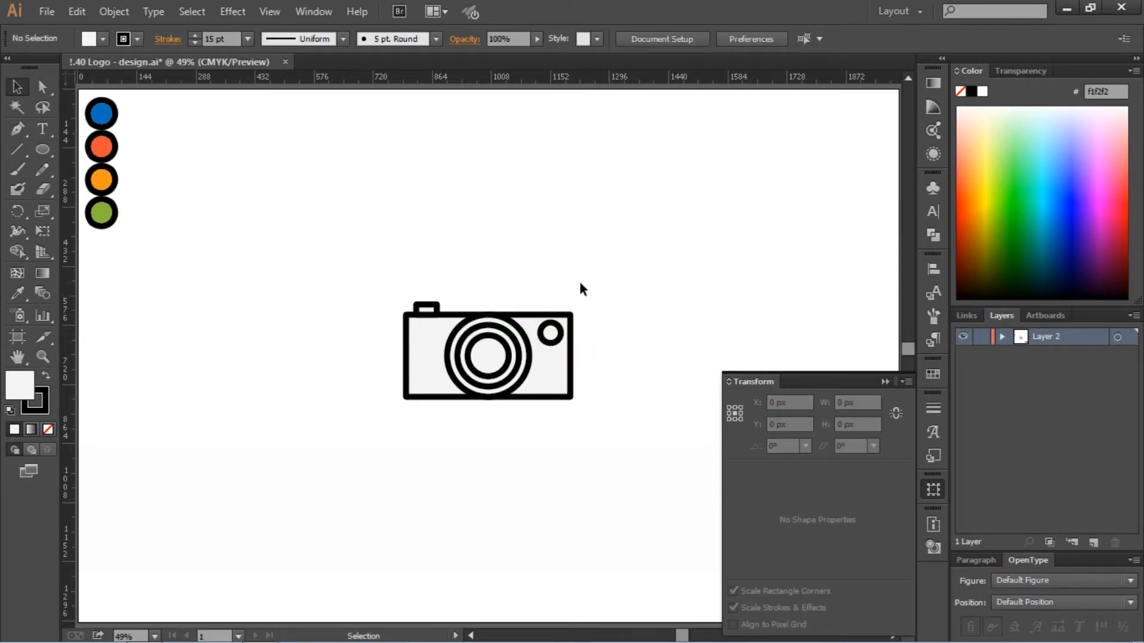
# - Remove the fill from the innermost lens circle, keeping its black stroke
pyautogui.click(494, 342)
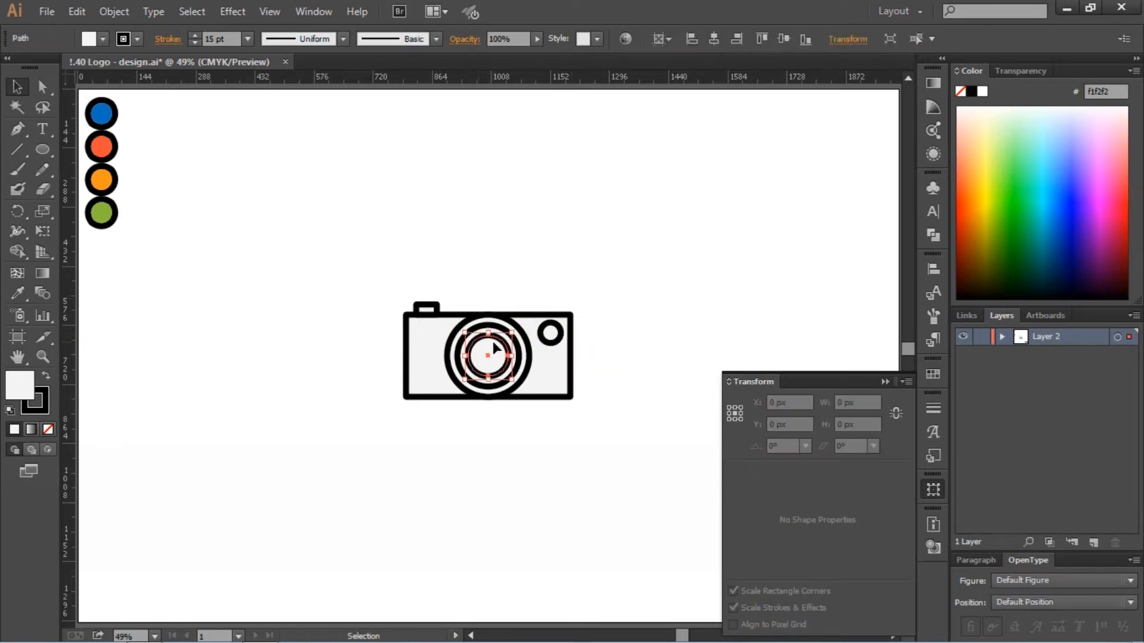
pyautogui.click(103, 38)
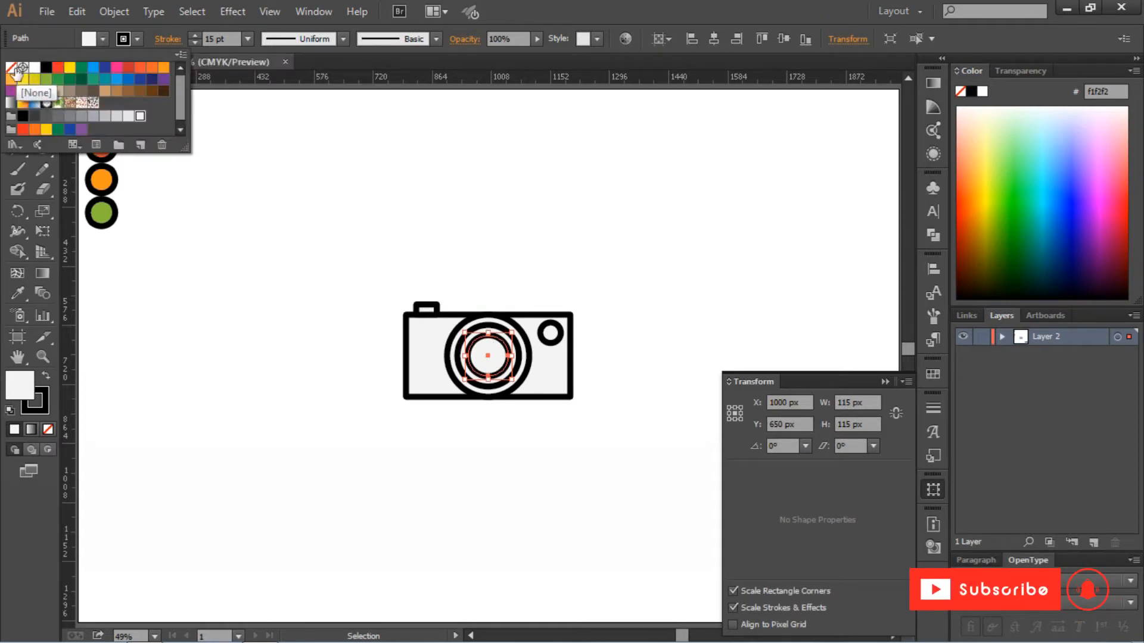
pyautogui.click(11, 66)
pyautogui.click(542, 11)
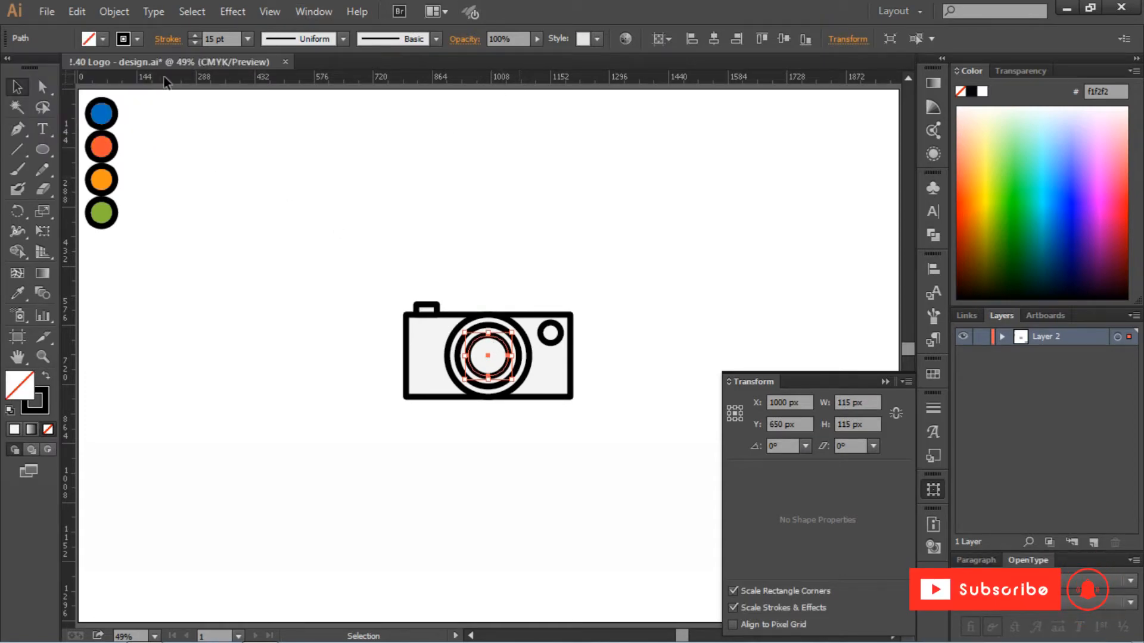
# - Add three anchor points to the innermost lens circle with the Pen tool, at its lower-right, lower-left and upper-right
pyautogui.click(17, 129)
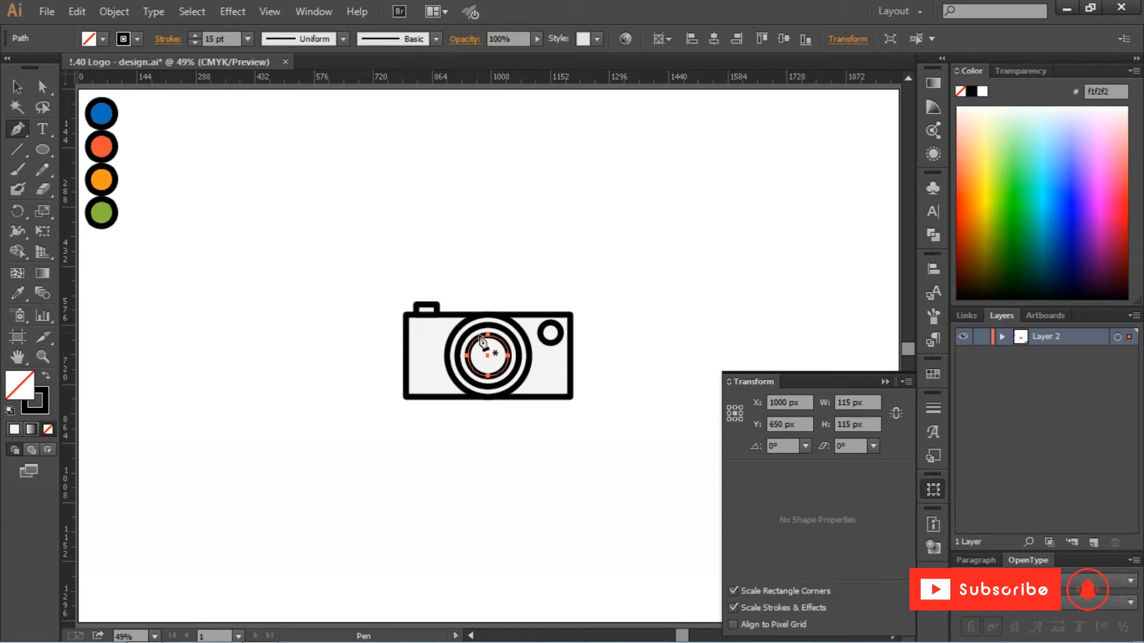
pyautogui.hotkey('ctrl', '=')
pyautogui.hotkey('ctrl', '=')
pyautogui.hotkey('ctrl', '=')
pyautogui.hotkey('ctrl', '=')
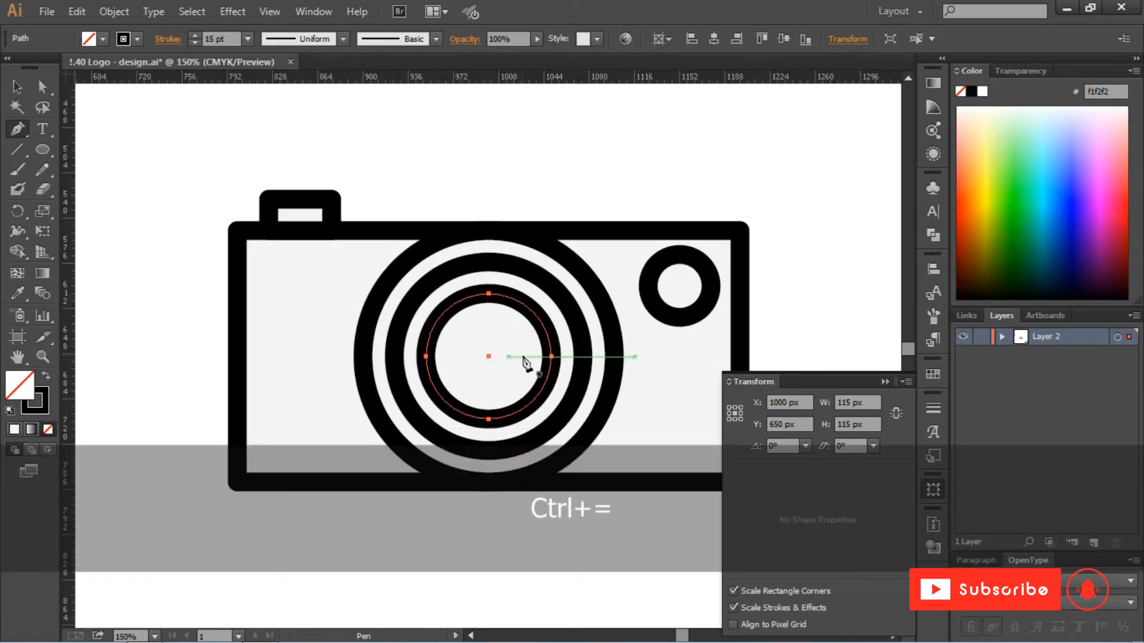
pyautogui.click(533, 400)
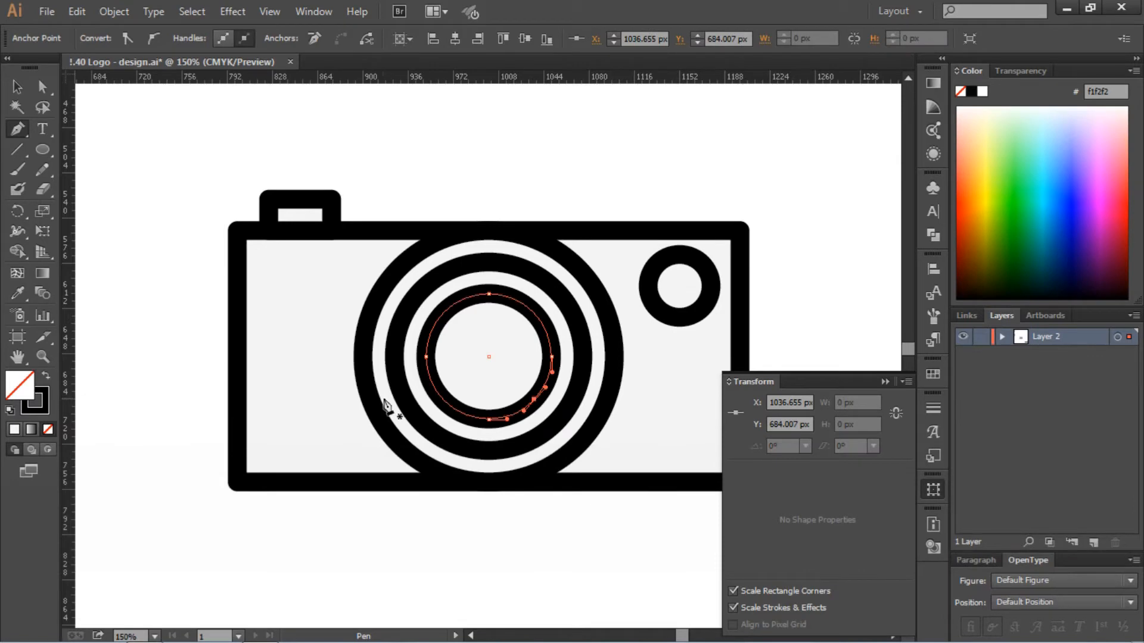
pyautogui.click(445, 403)
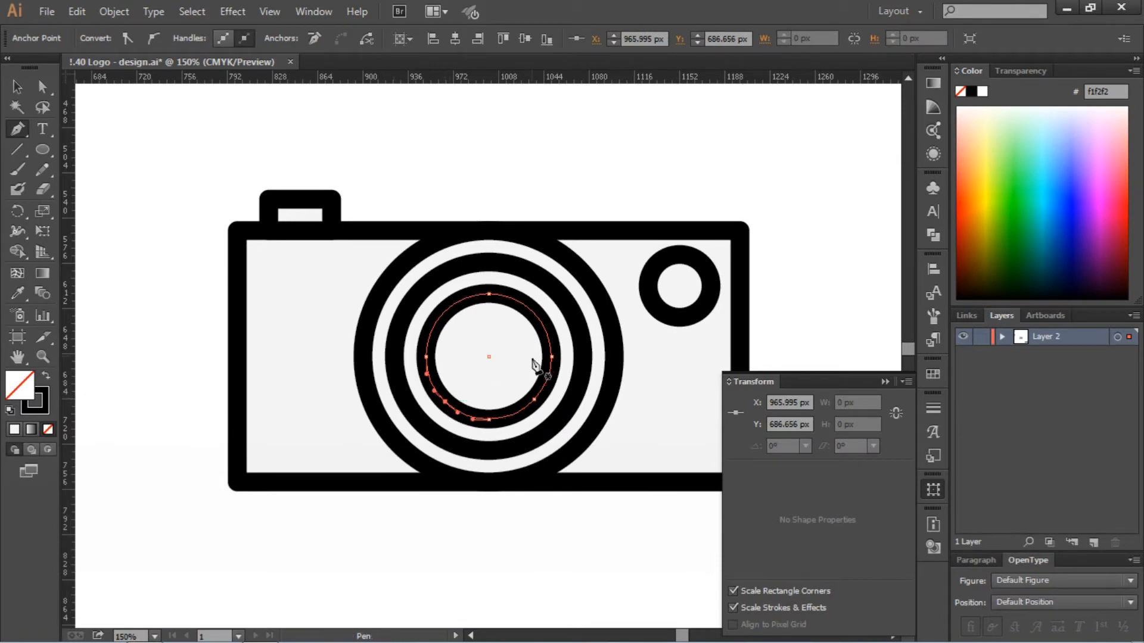
pyautogui.click(537, 318)
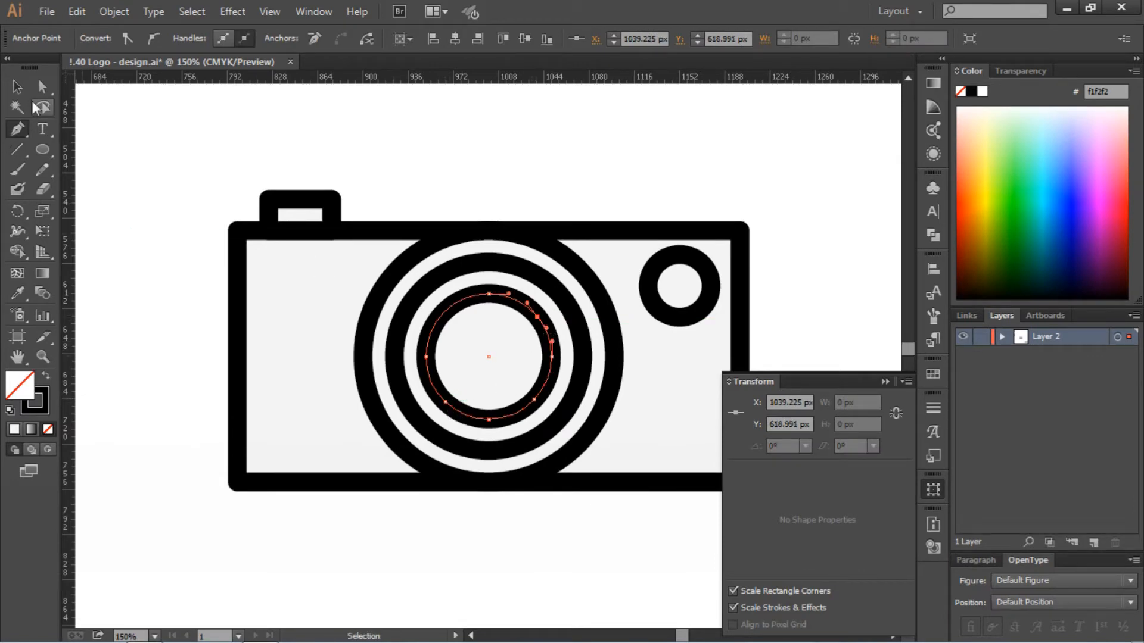
# - Delete the innermost circle's lower-right segment and left anchor so only an upper-right and a lower-left highlight arc remain
pyautogui.click(42, 87)
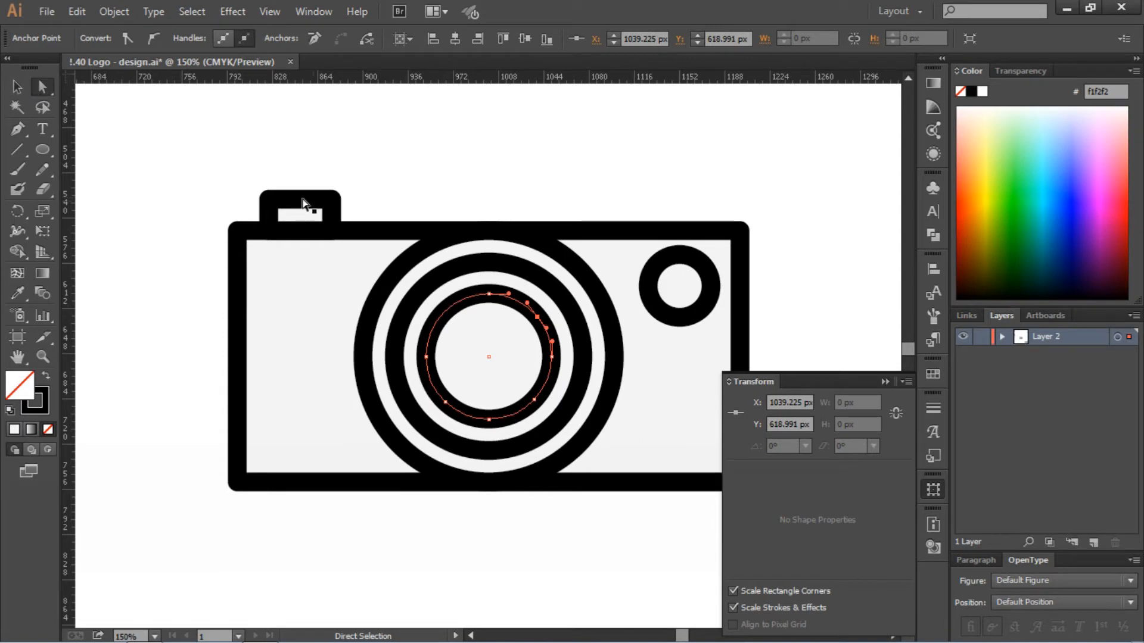
pyautogui.click(534, 400)
pyautogui.press('Delete')
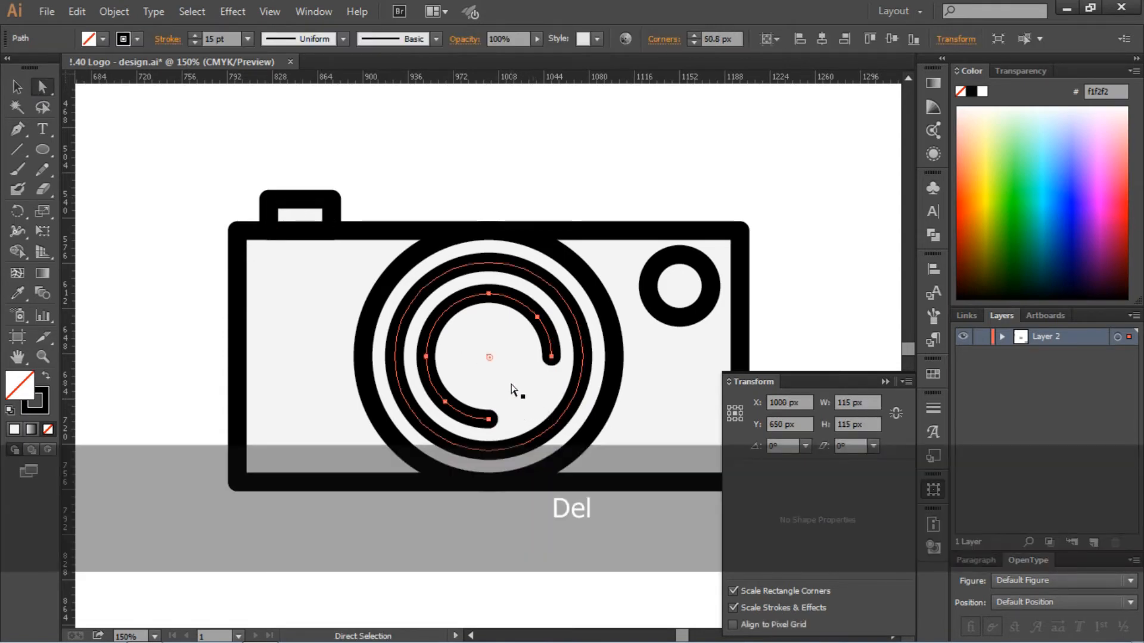
pyautogui.click(426, 356)
pyautogui.press('Delete')
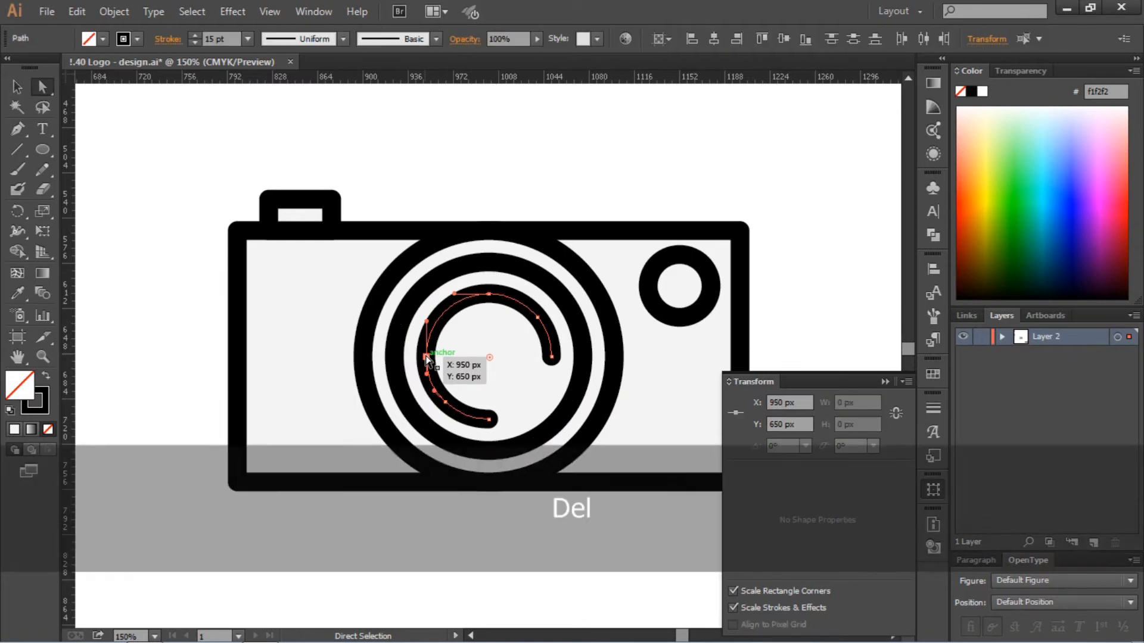
pyautogui.click(485, 170)
pyautogui.hotkey('ctrl', '0')
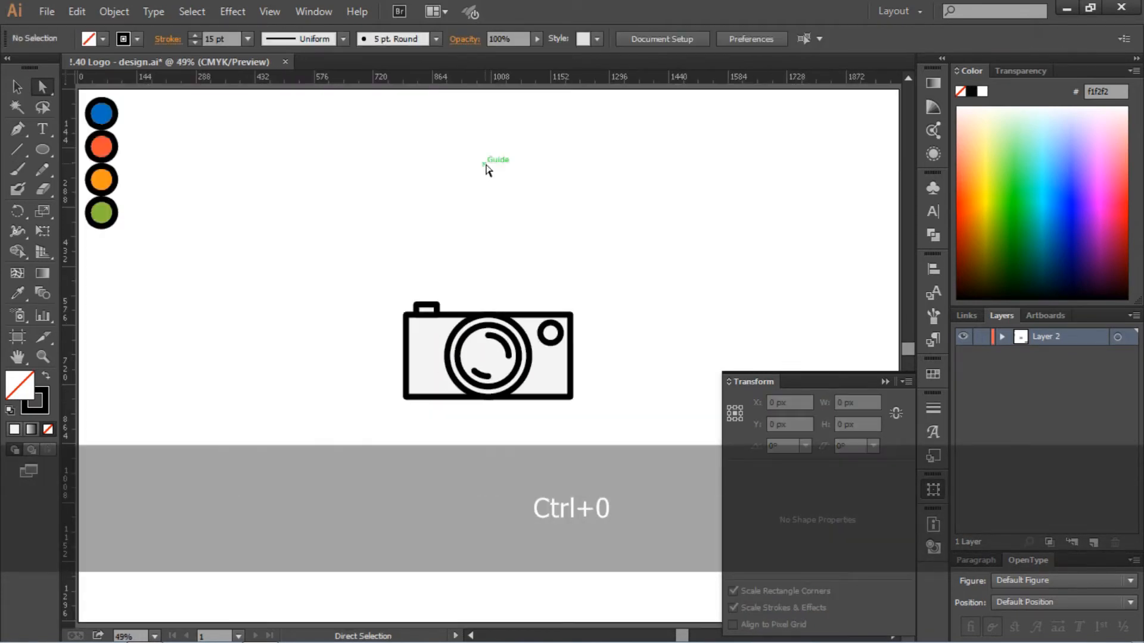
# - Fill the camera body rectangle with the blue of the sample circle using the Eyedropper
pyautogui.click(18, 129)
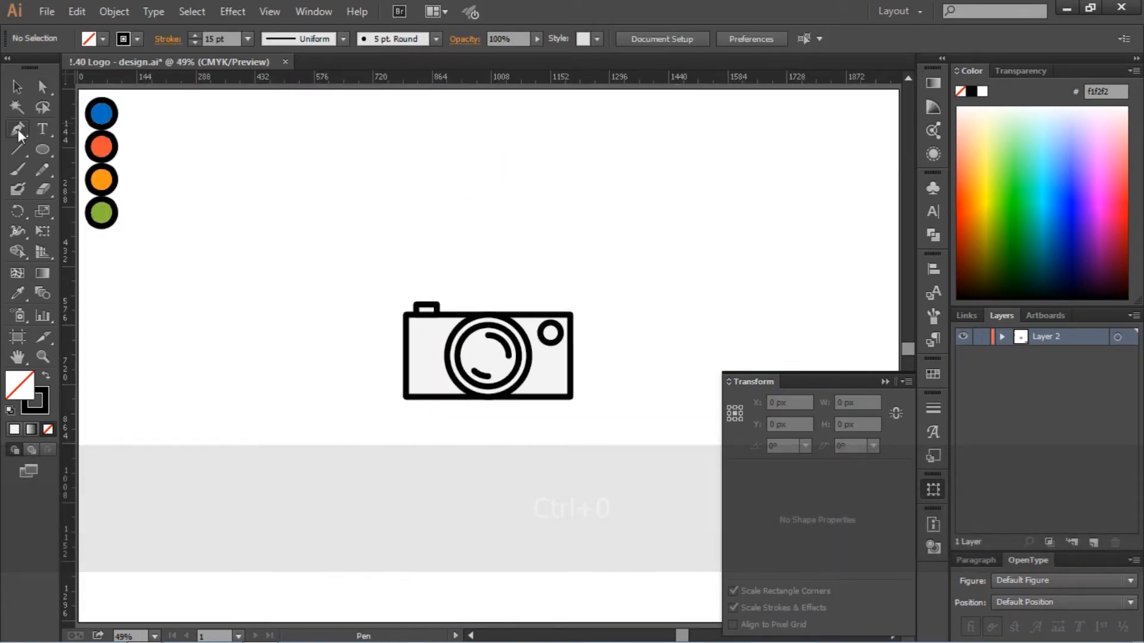
pyautogui.click(40, 88)
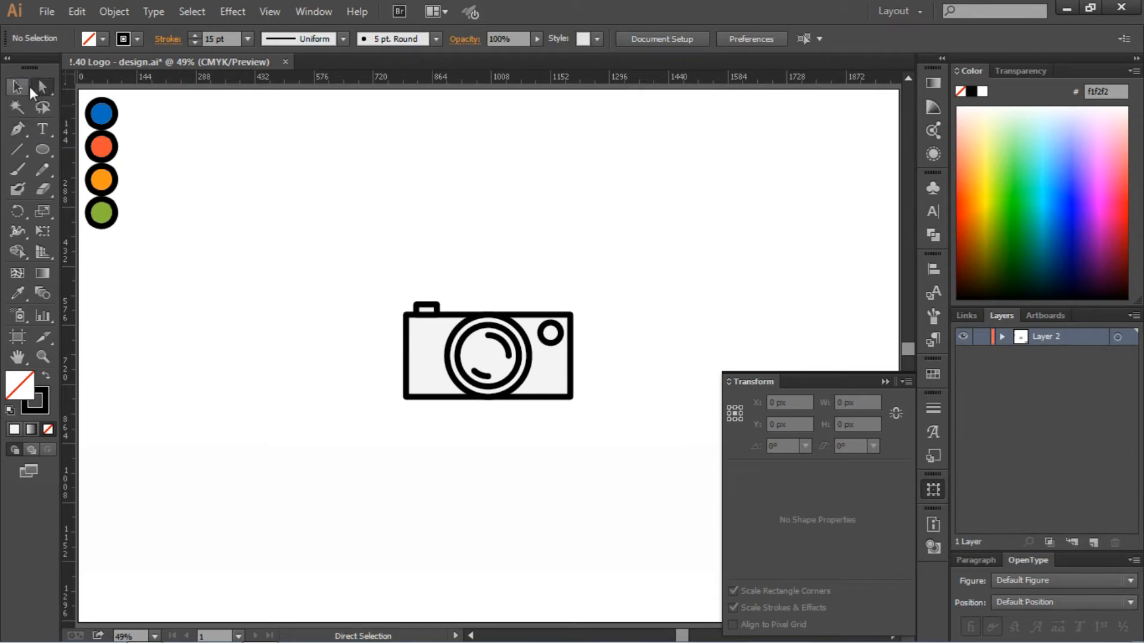
pyautogui.click(444, 377)
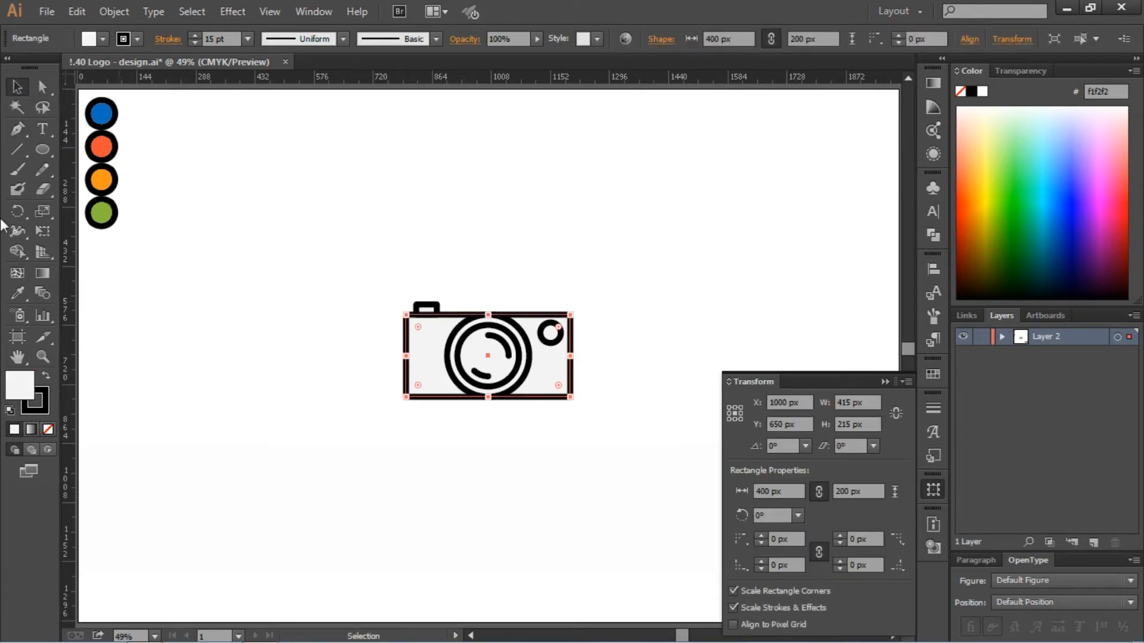
pyautogui.click(22, 288)
pyautogui.click(102, 113)
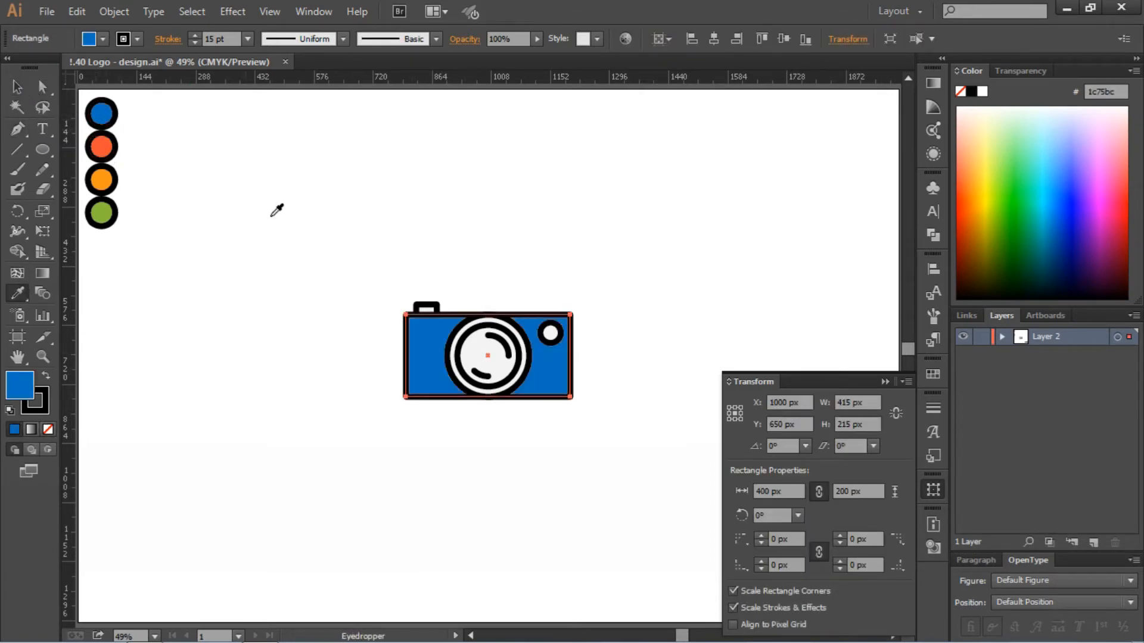
# - Sample the red-orange palette color onto the outer lens circle and the yellow-orange one onto the middle lens circle
pyautogui.press('ctrl')
pyautogui.keyDown('ctrl'); pyautogui.click(470, 342); pyautogui.keyUp('ctrl')
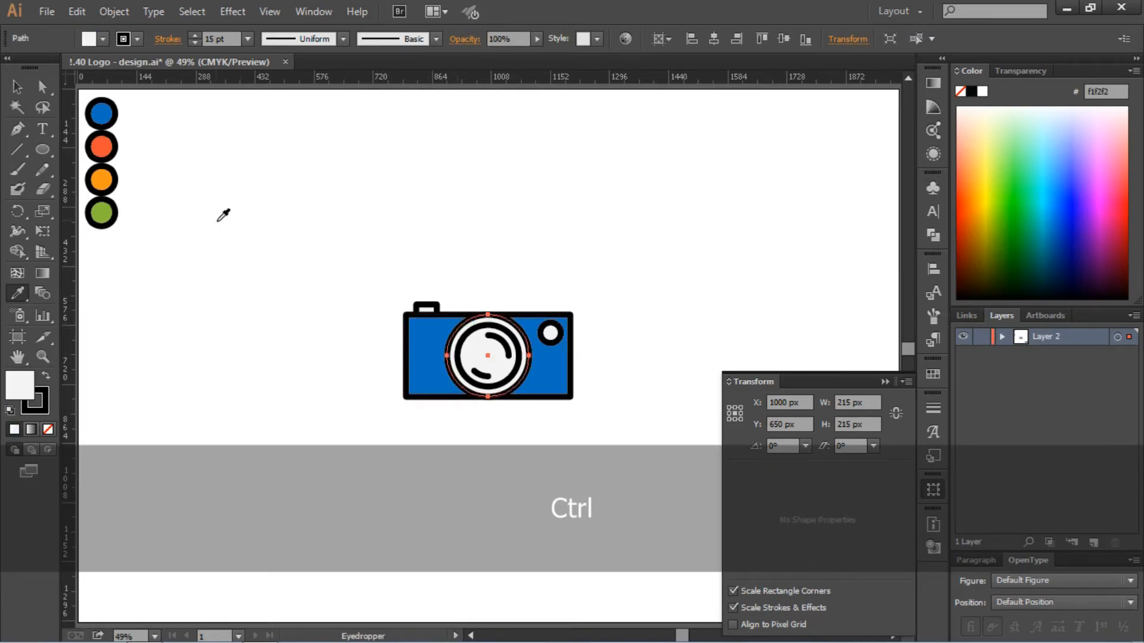
pyautogui.click(101, 146)
pyautogui.keyDown('ctrl'); pyautogui.click(477, 343); pyautogui.keyUp('ctrl')
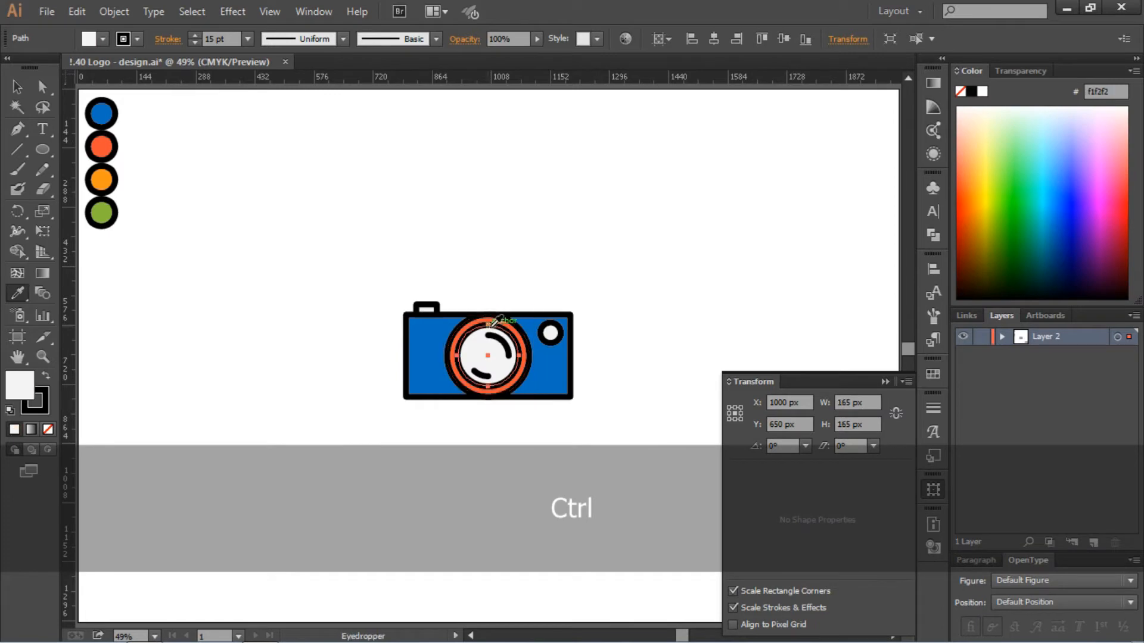
pyautogui.click(101, 180)
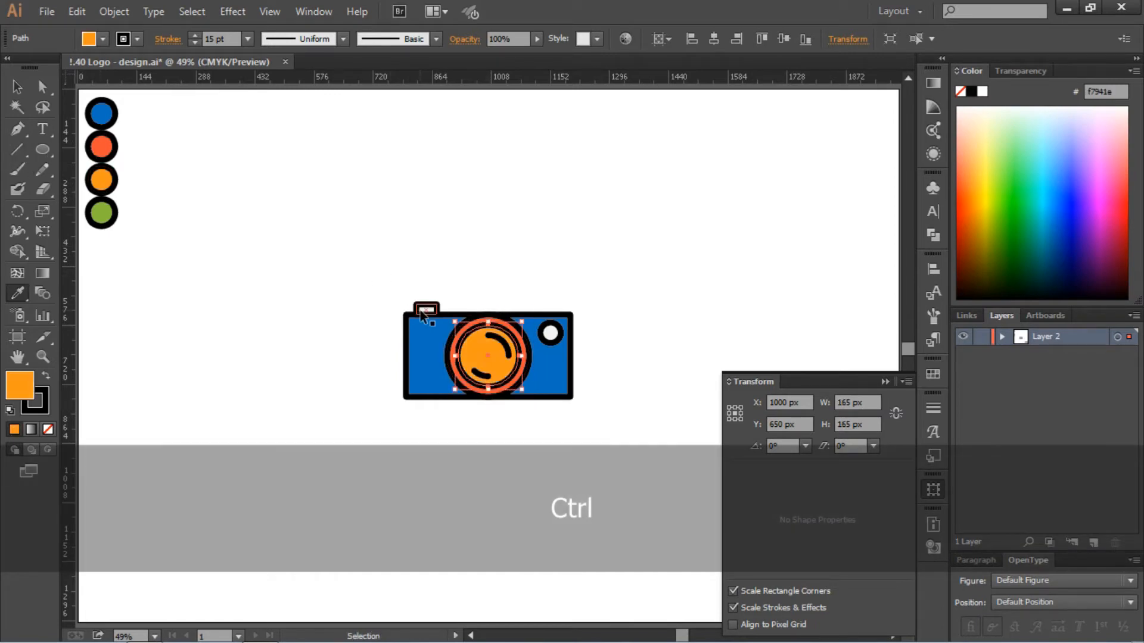
# - Color the shutter button on top of the camera red-orange and the small corner circle green from the sample circles
pyautogui.keyDown('ctrl'); pyautogui.click(422, 315); pyautogui.keyUp('ctrl')
pyautogui.click(101, 147)
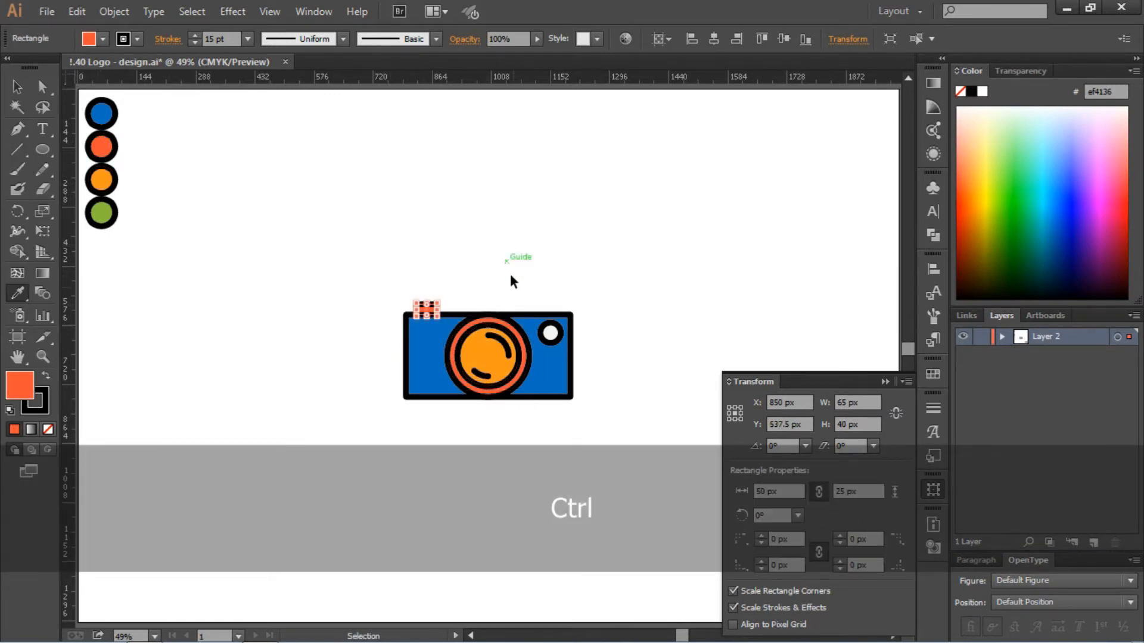
pyautogui.keyDown('ctrl'); pyautogui.click(551, 332); pyautogui.keyUp('ctrl')
pyautogui.click(102, 211)
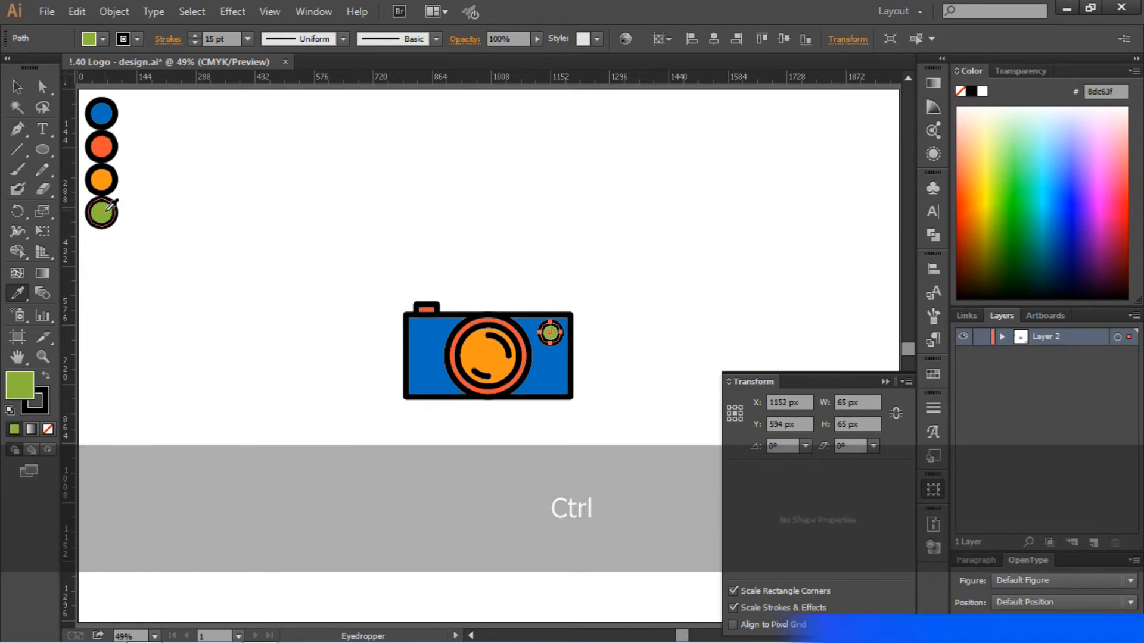
pyautogui.click(15, 90)
pyautogui.click(383, 267)
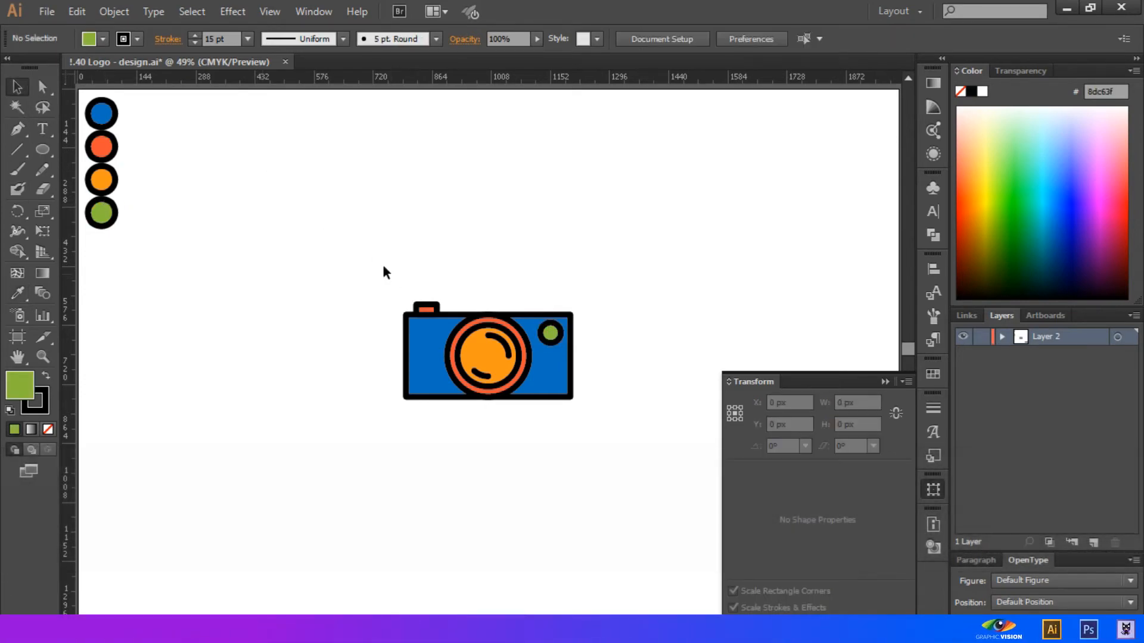
# - Select all the camera parts and group them
pyautogui.moveTo(377, 279); pyautogui.dragTo(595, 454)
pyautogui.rightClick(510, 360)
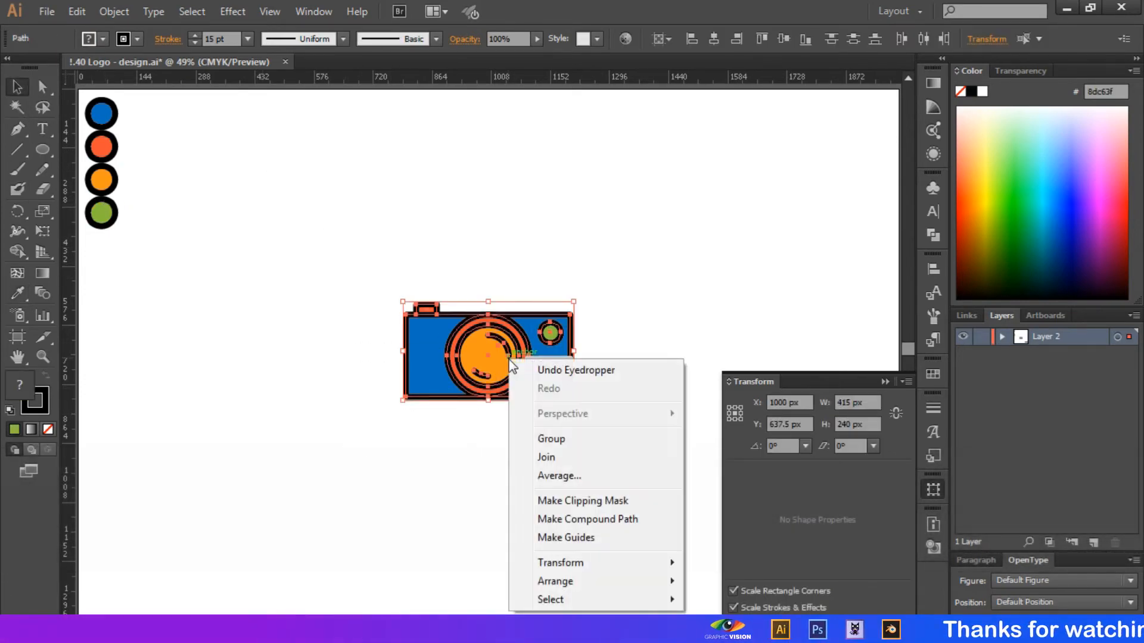
pyautogui.click(568, 447)
pyautogui.click(173, 165)
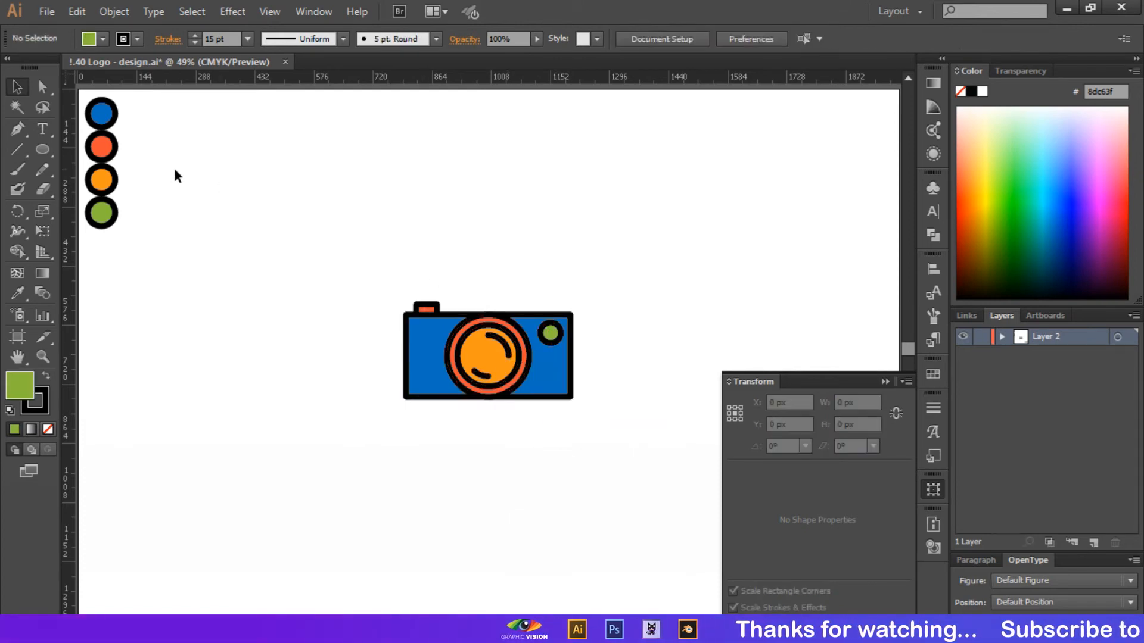
# - Create a 500 px circle with the Ellipse tool
pyautogui.click(48, 154)
pyautogui.click(499, 242)
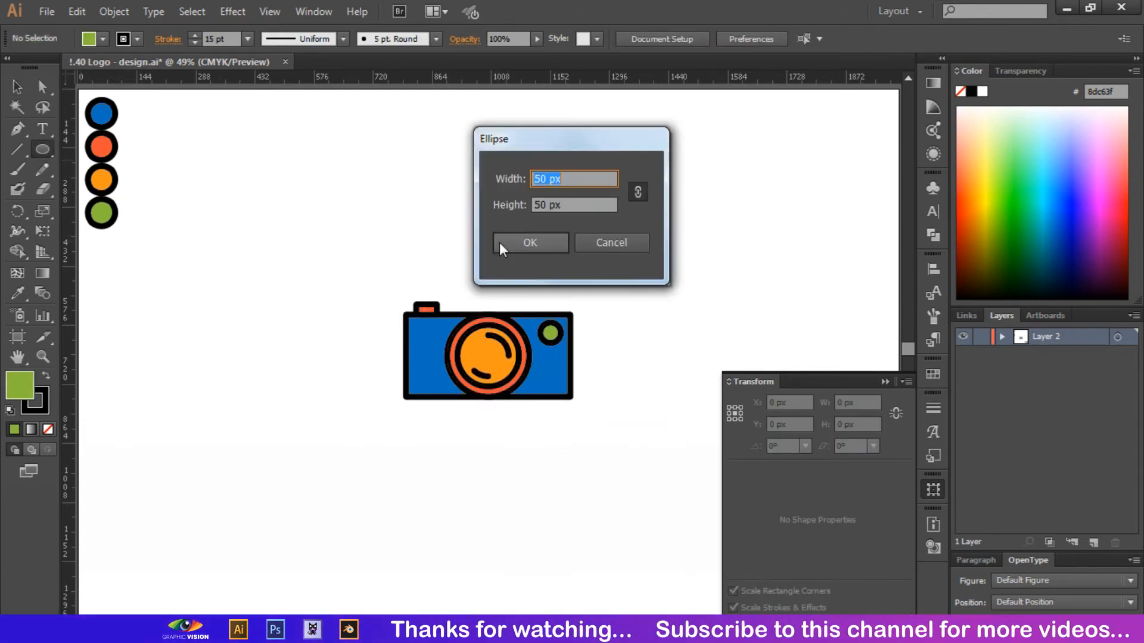
pyautogui.write('100')
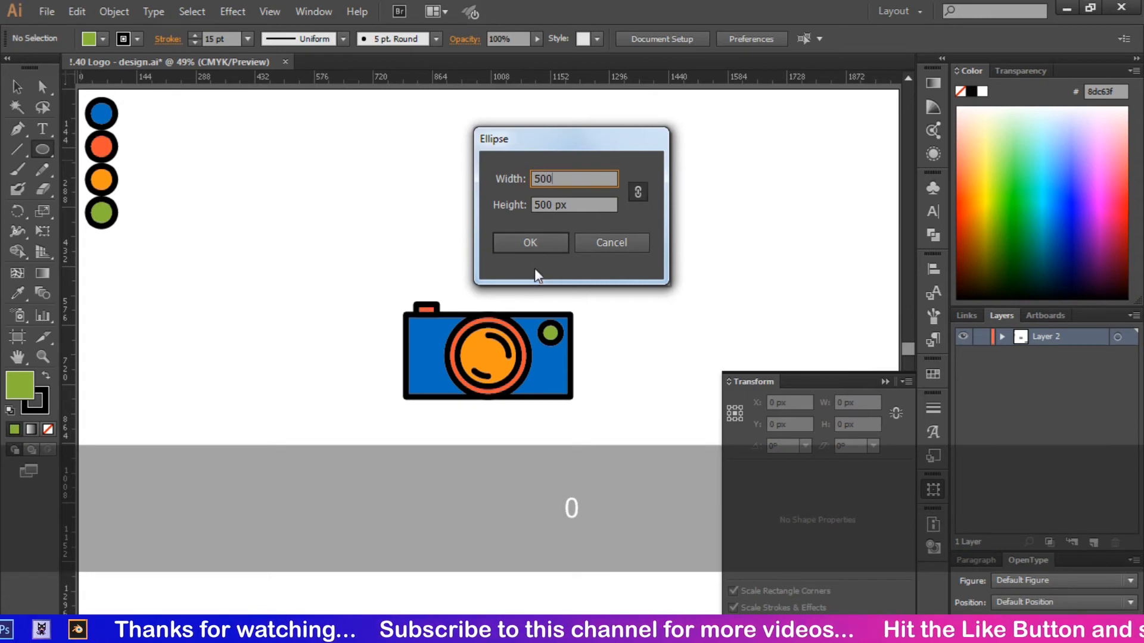
pyautogui.click(533, 245)
# - Remove the large circle's stroke and give it a light gray fill (f1f2f2)
pyautogui.click(17, 86)
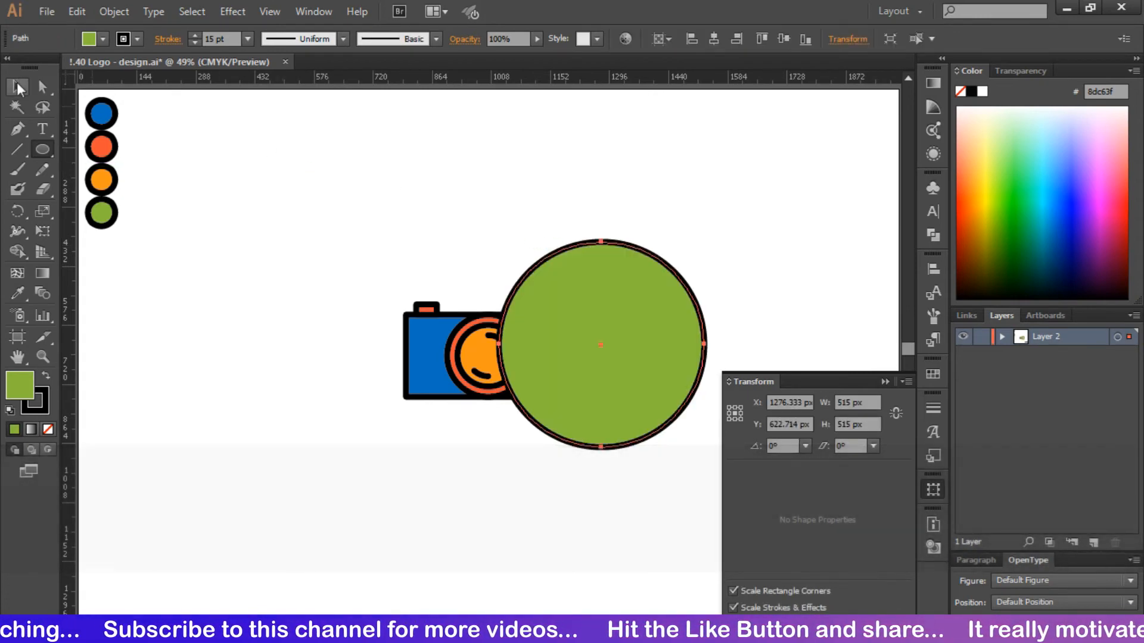
pyautogui.click(86, 39)
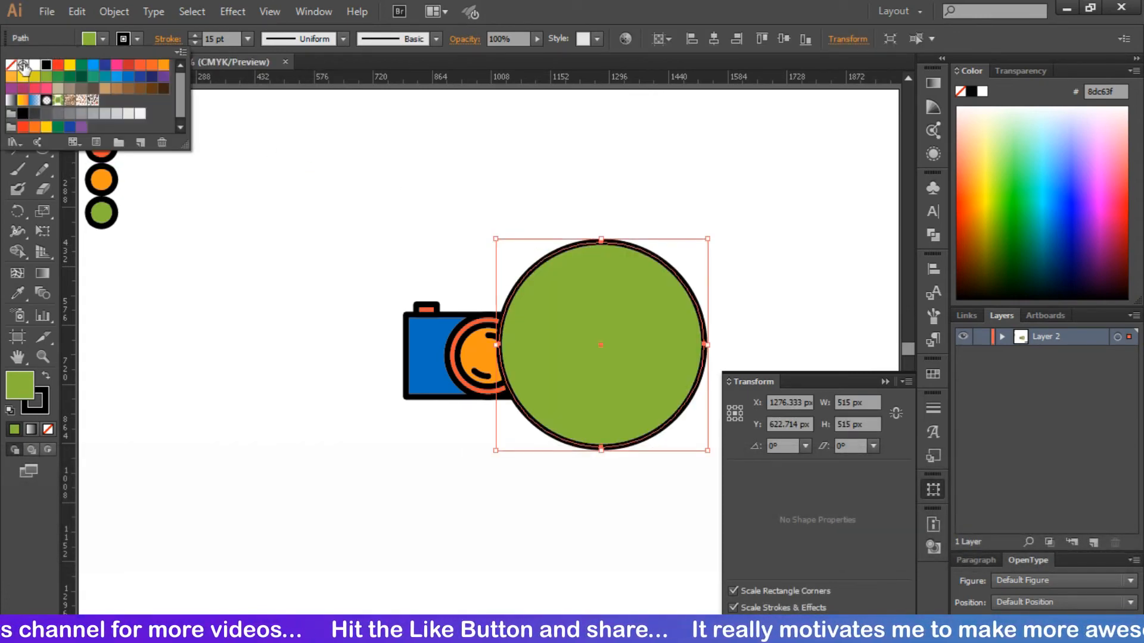
pyautogui.click(11, 65)
pyautogui.click(104, 39)
pyautogui.click(105, 39)
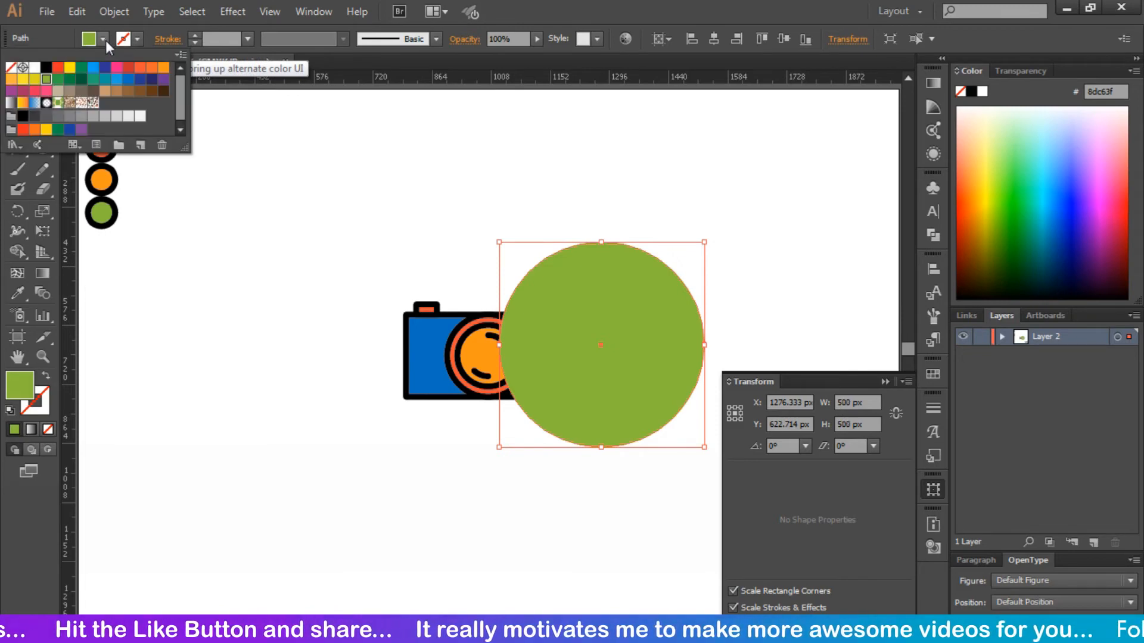
pyautogui.click(140, 116)
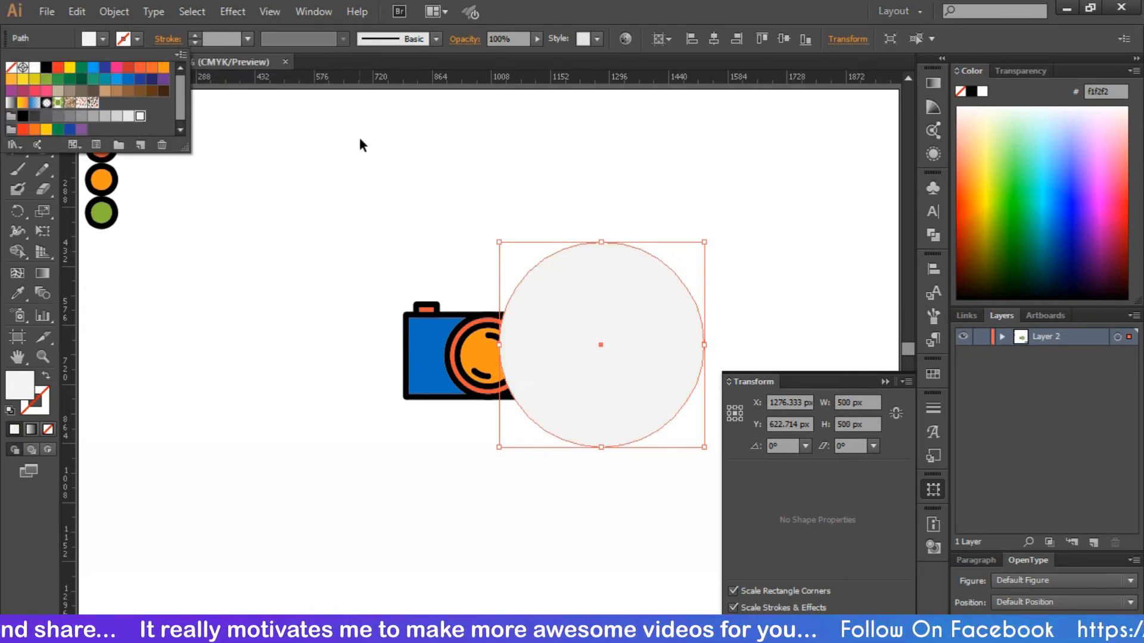
pyautogui.click(359, 137)
# - Center the large gray circle horizontally and vertically on the artboard and send it behind the camera
pyautogui.click(713, 38)
pyautogui.click(784, 39)
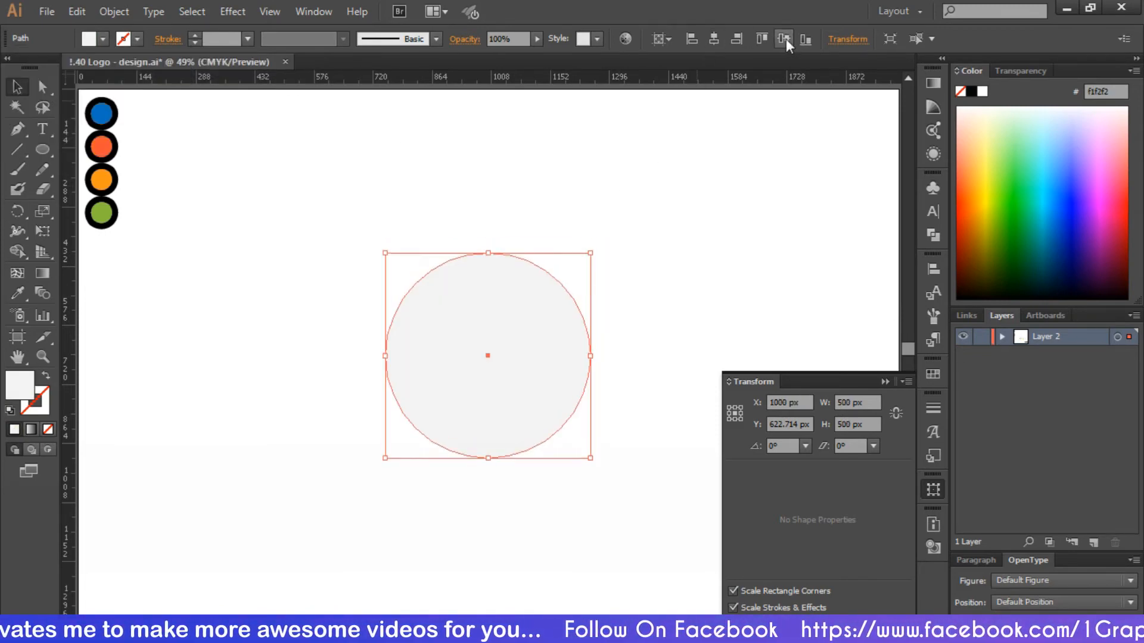
pyautogui.hotkey('ctrl', '[')
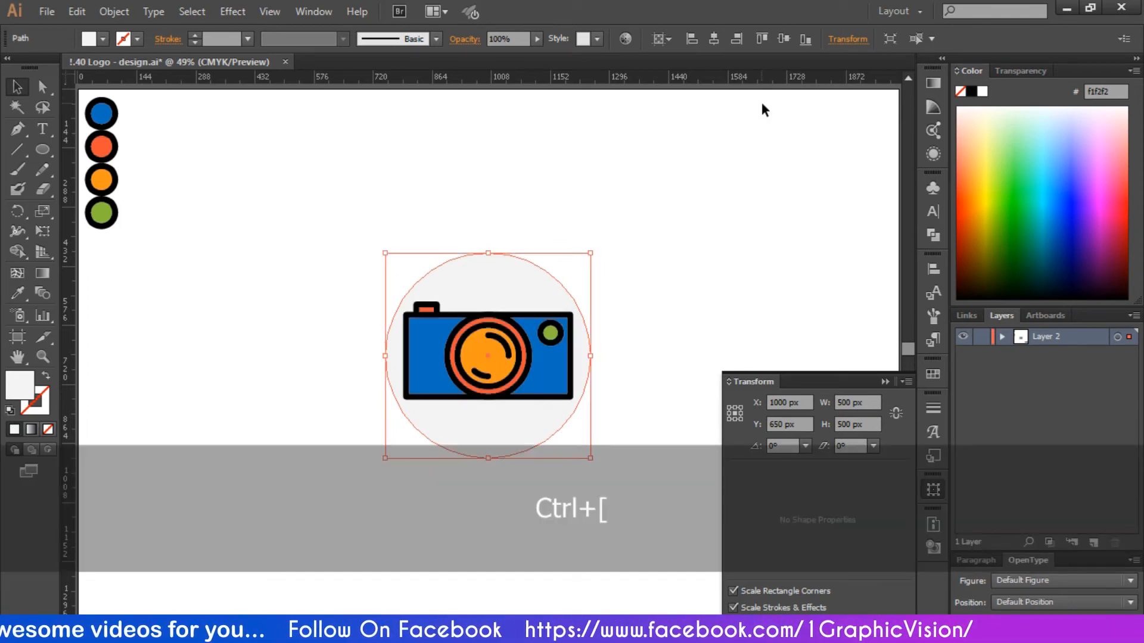
pyautogui.click(739, 174)
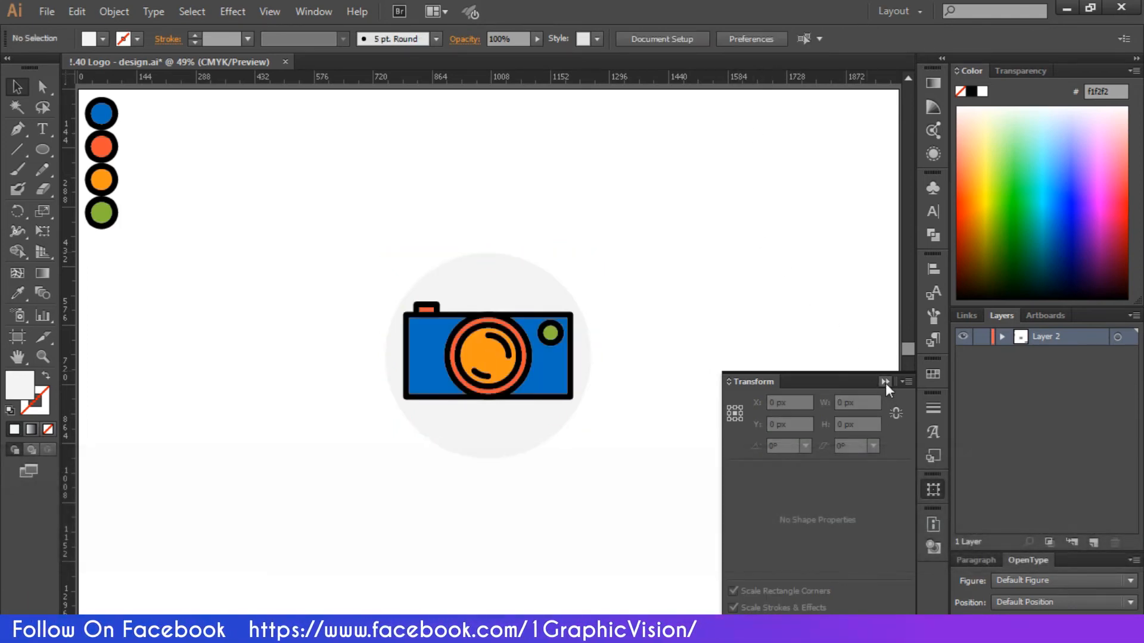
# - Center the "CAMERA App Icon" title text horizontally and vertically on the artboard
pyautogui.click(885, 382)
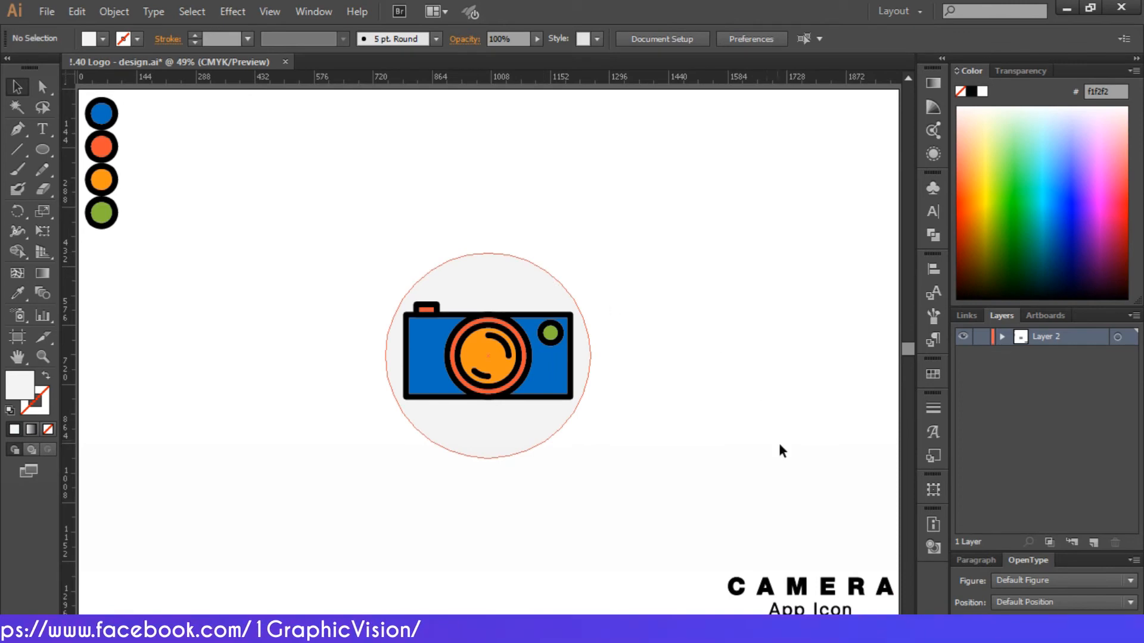
pyautogui.click(816, 575)
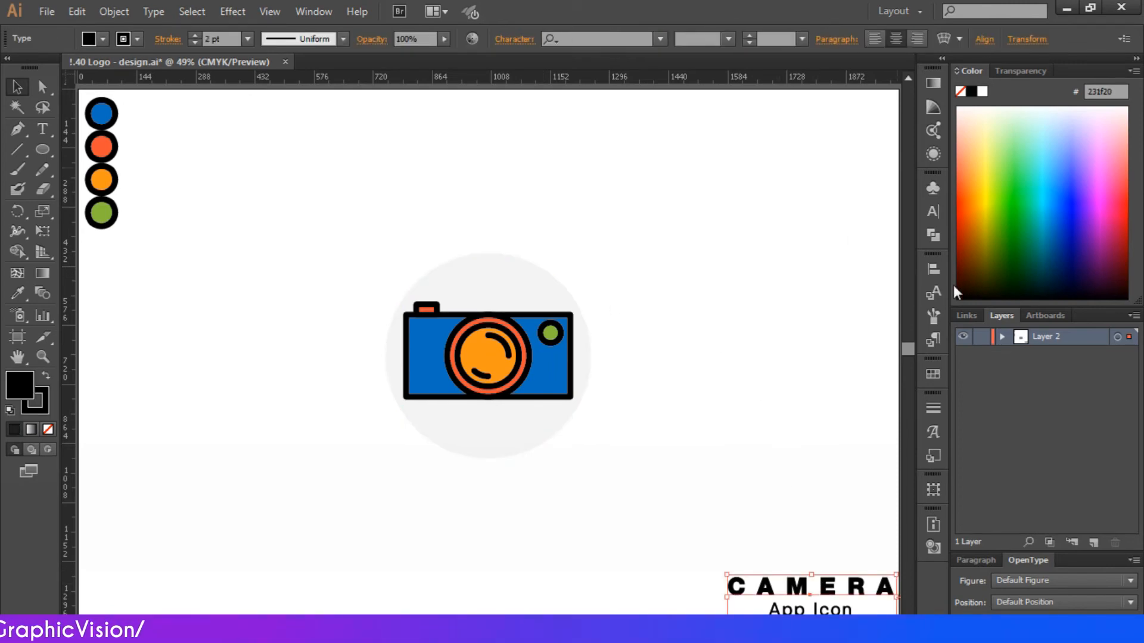
pyautogui.click(933, 269)
pyautogui.click(797, 299)
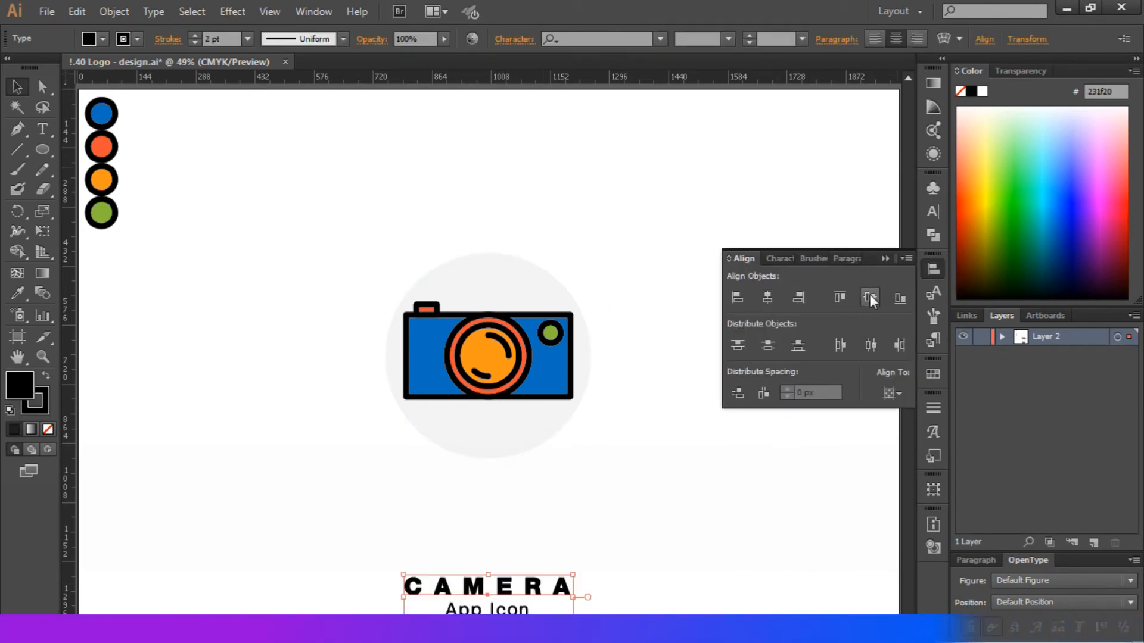
pyautogui.click(870, 297)
pyautogui.click(884, 258)
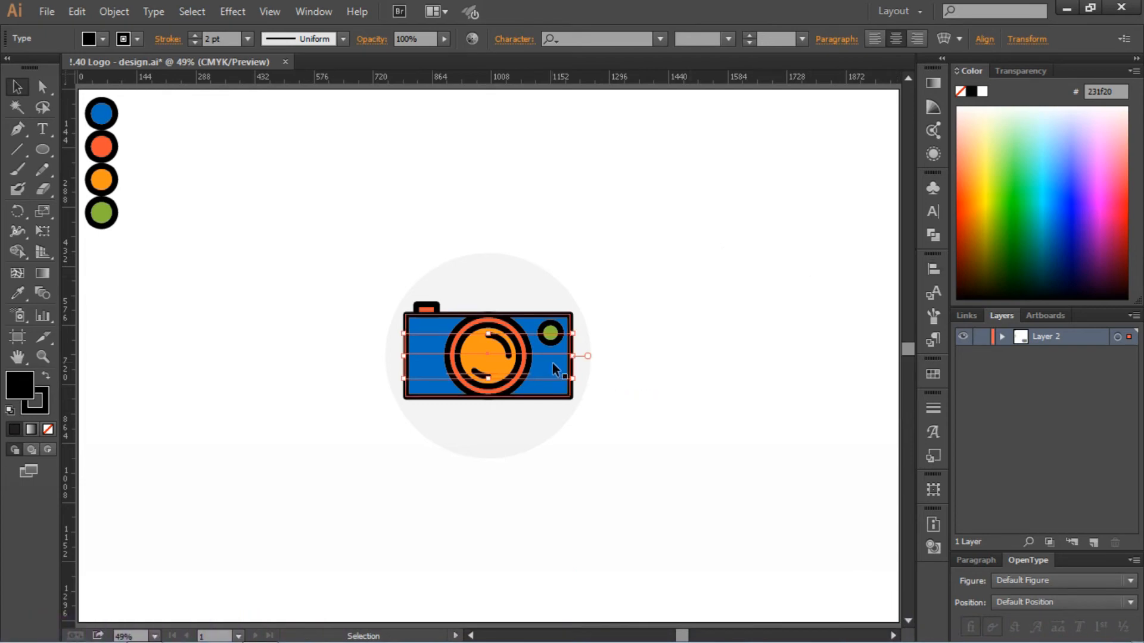
# - Move the title text straight down from the camera to just below the gray circle
pyautogui.moveTo(549, 357); pyautogui.dragTo(558, 485)
pyautogui.click(621, 296)
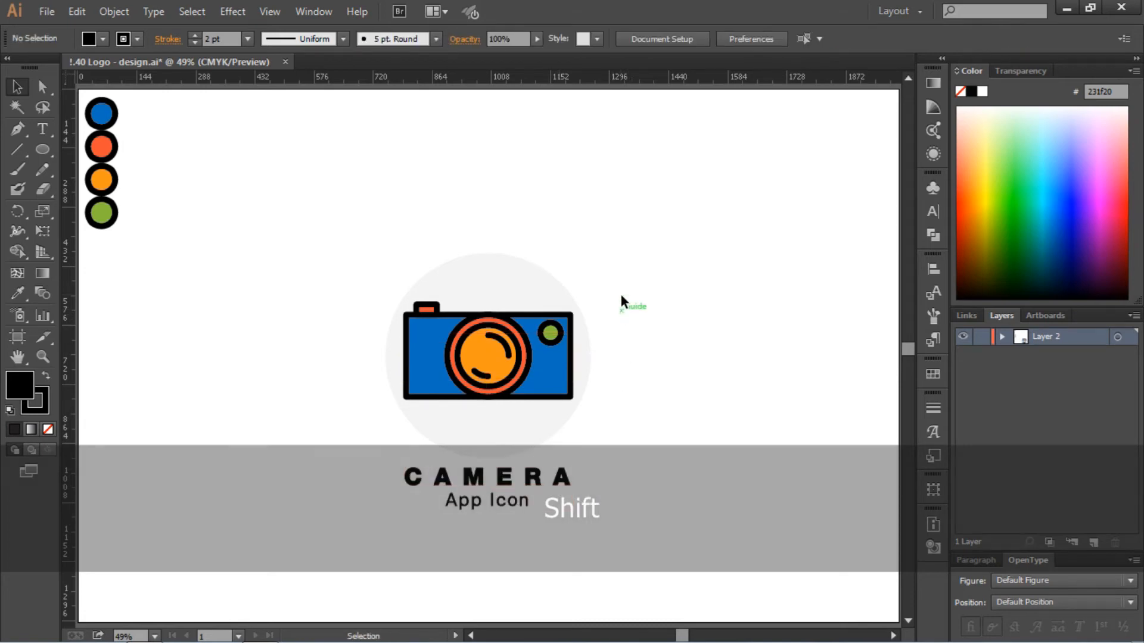
pyautogui.moveTo(619, 260); pyautogui.dragTo(433, 313)
pyautogui.hotkey('ctrl', 'shift', 'a')
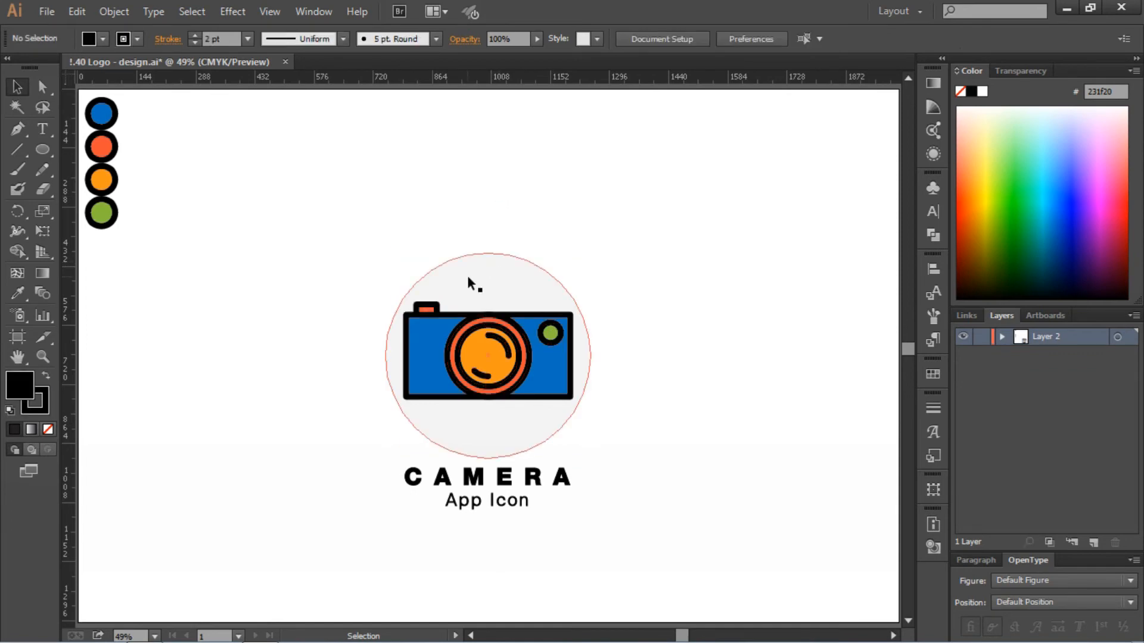
# - Change the background circle's fill to a slightly darker light gray (e6e7e8)
pyautogui.click(466, 274)
pyautogui.click(104, 39)
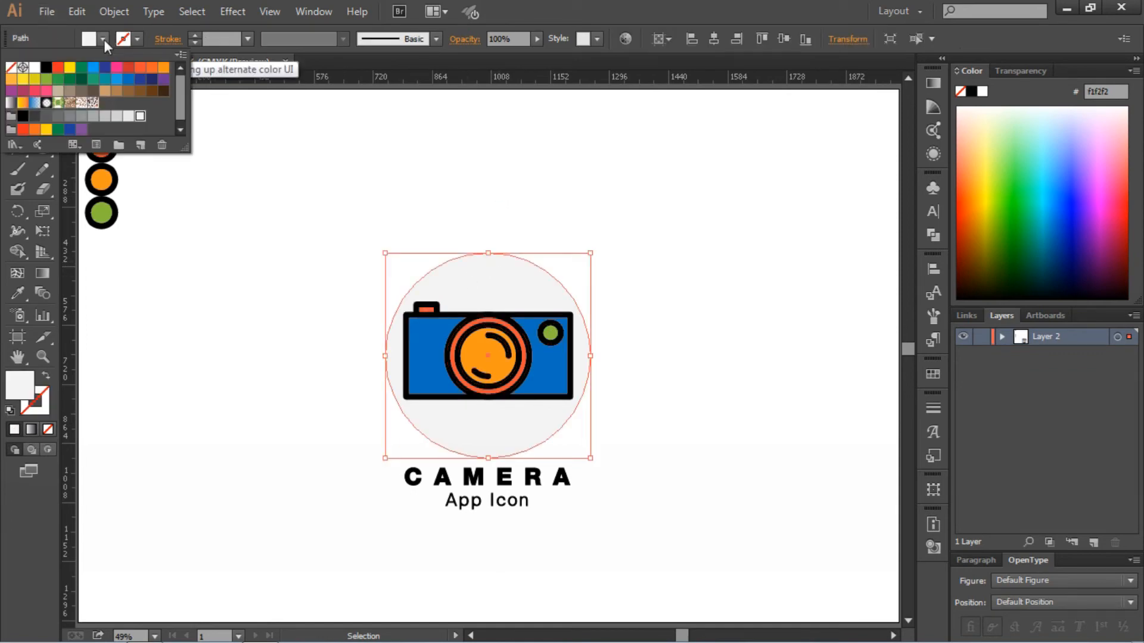
pyautogui.click(128, 117)
pyautogui.click(365, 226)
pyautogui.click(366, 227)
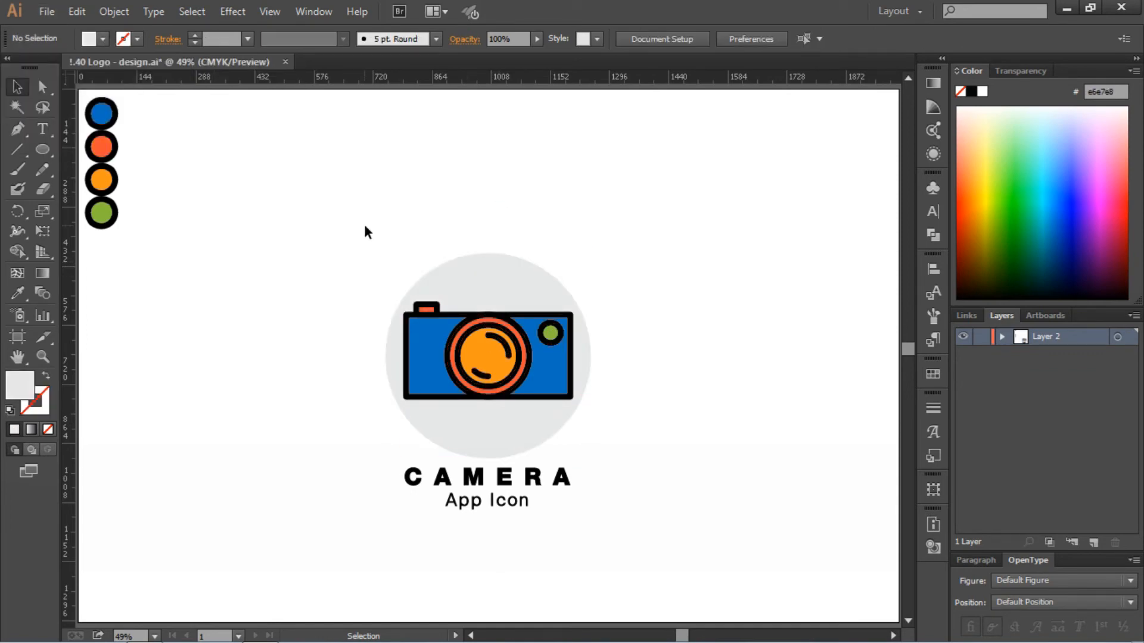
# - Select the camera together with its gray background circle and group them
pyautogui.moveTo(376, 212); pyautogui.dragTo(598, 418)
pyautogui.rightClick(543, 371)
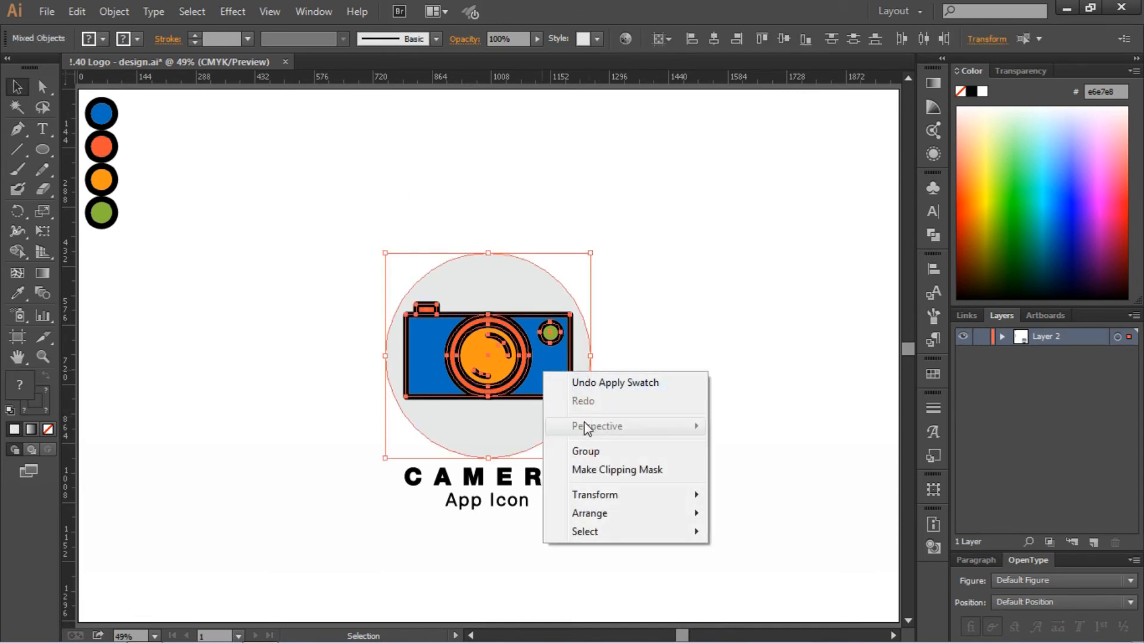
pyautogui.click(593, 449)
pyautogui.click(624, 426)
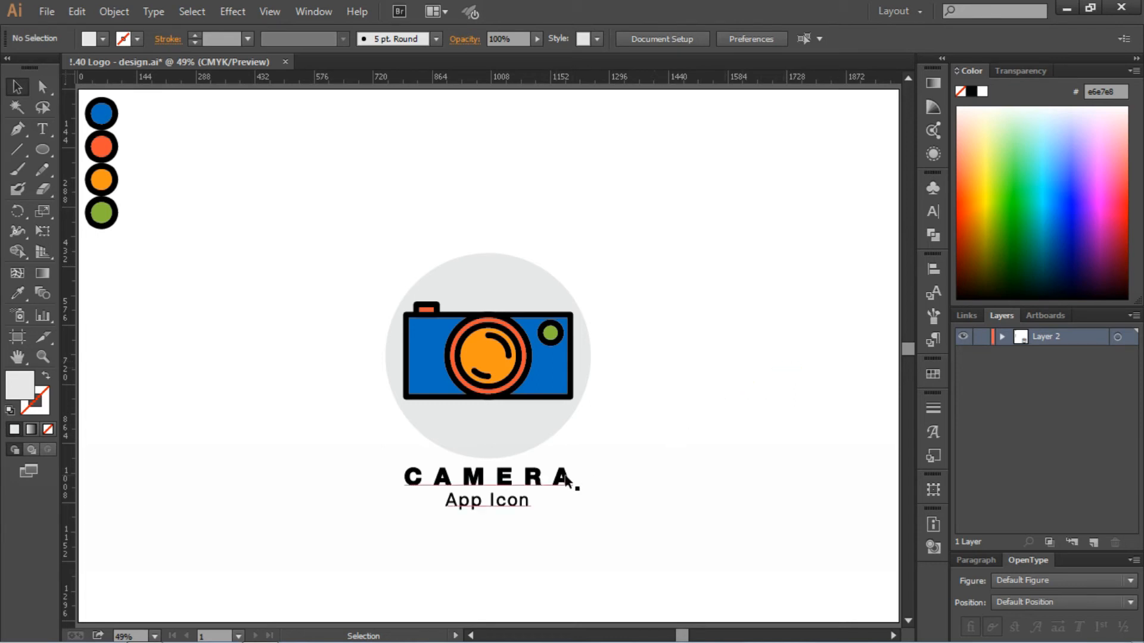
# - Shift the title text slightly further down to widen the gap beneath the gray circle
pyautogui.moveTo(555, 481); pyautogui.dragTo(554, 487)
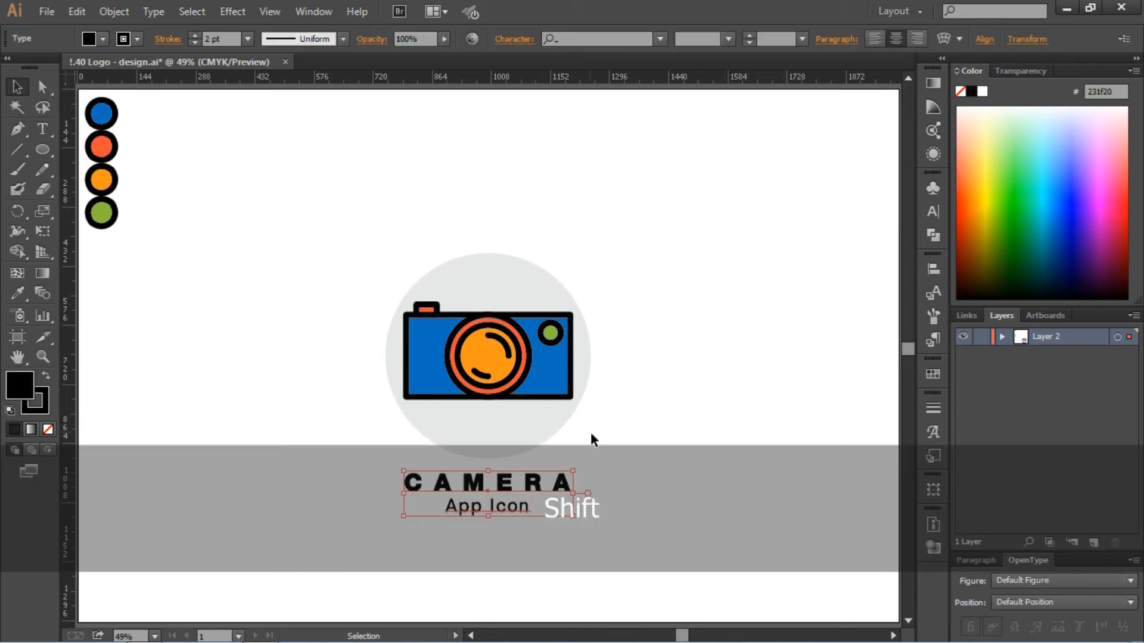
pyautogui.click(781, 373)
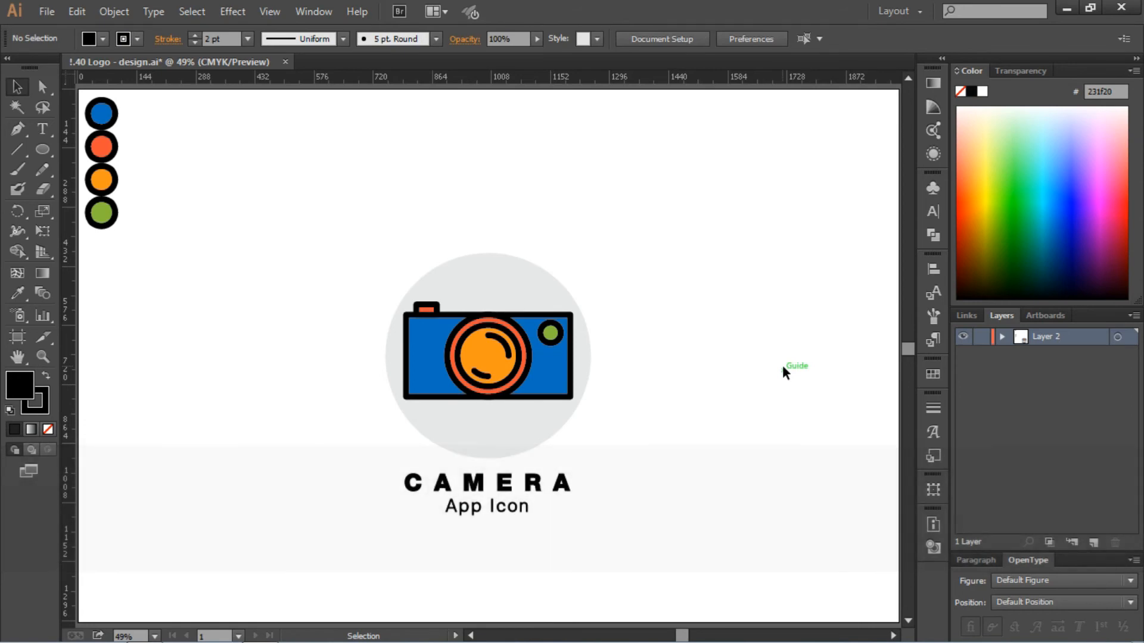